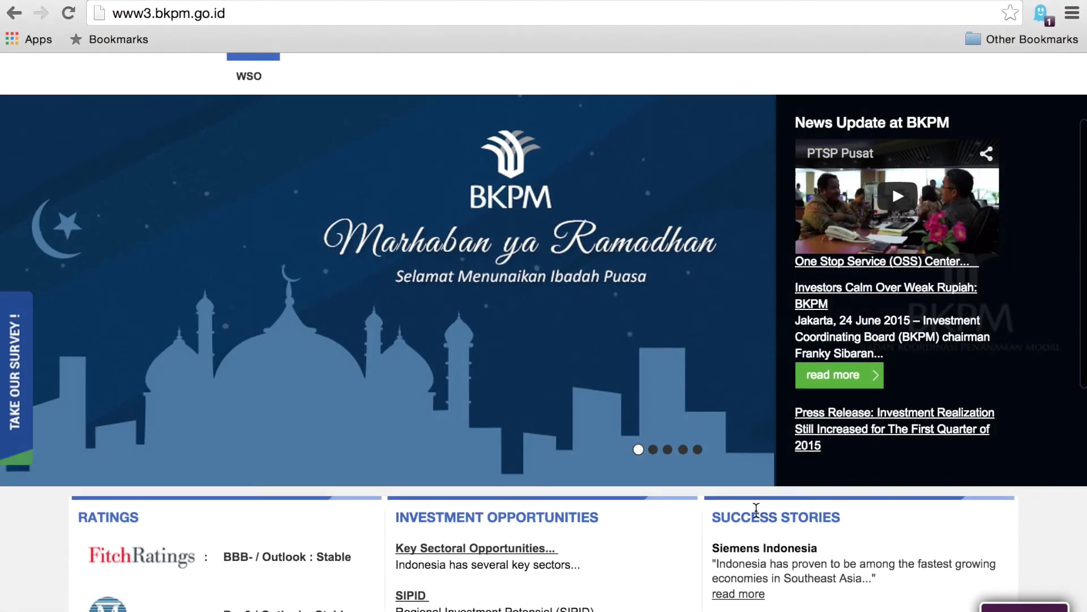
Open Online Services and log in with the account username, password and captcha code.
scroll(756, 510, "down", 2)
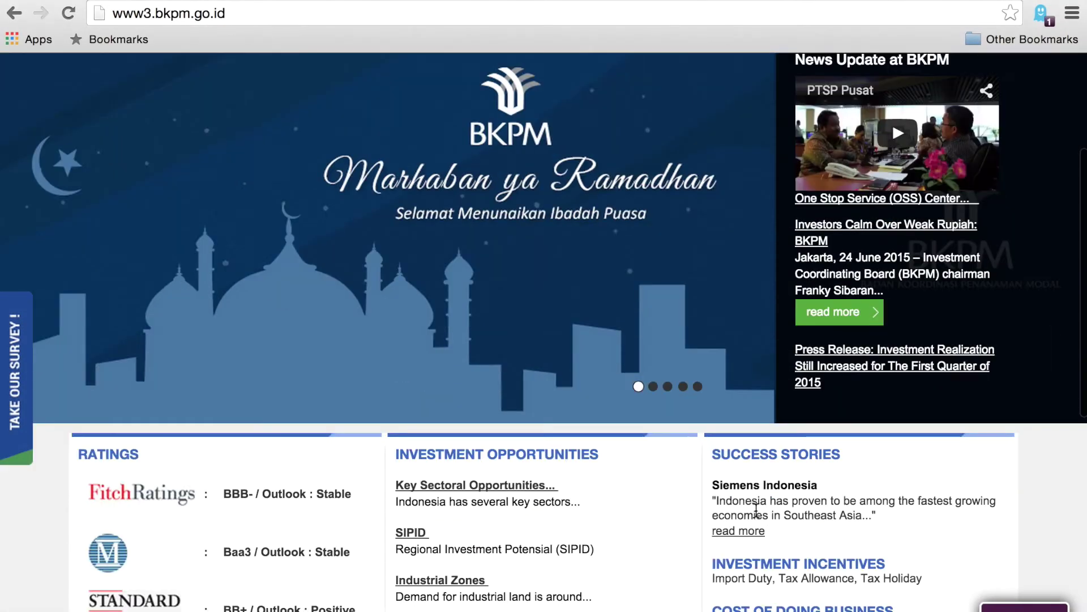
scroll(755, 508, "down", 5)
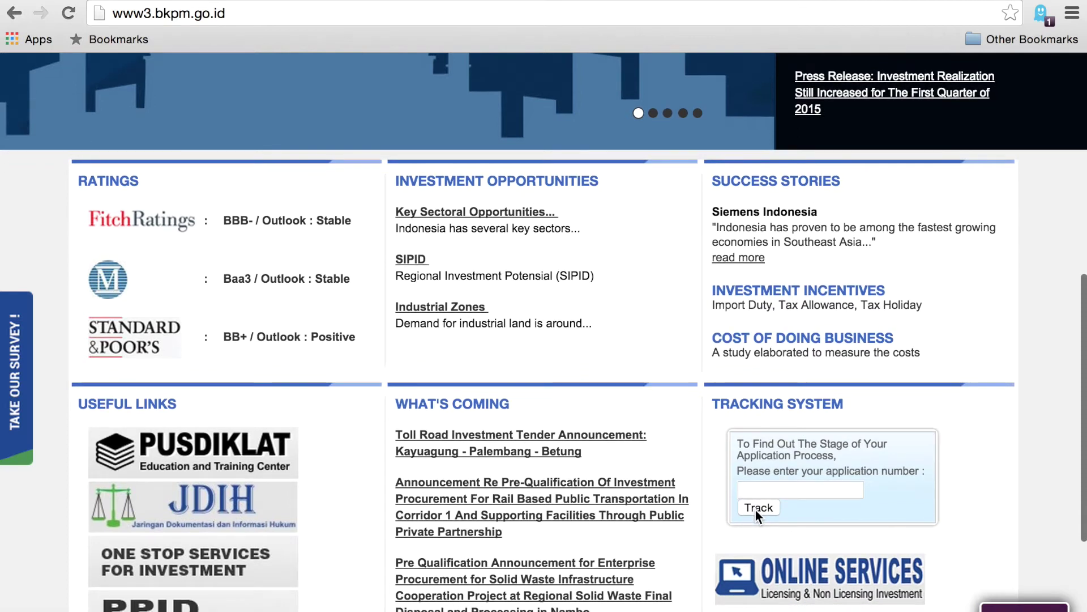
left_click(794, 586)
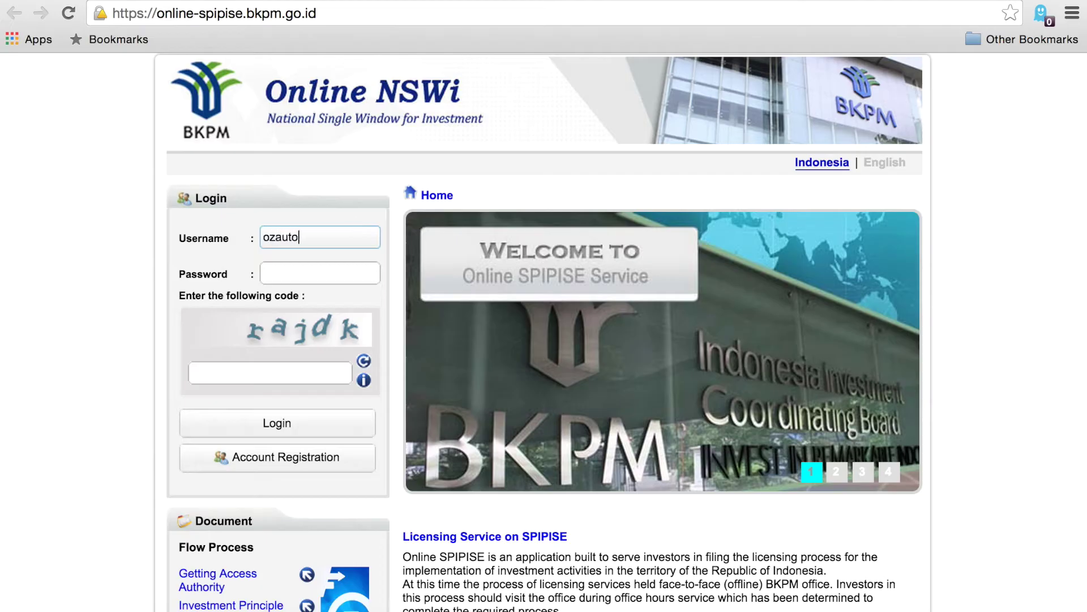
type("5823")
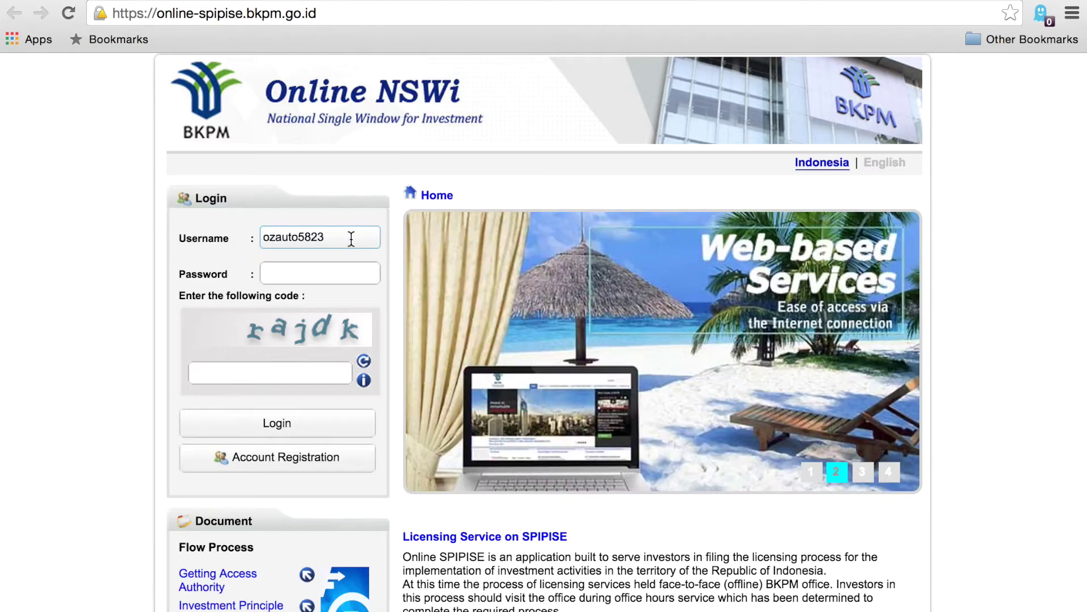
left_click(336, 277)
type("•••")
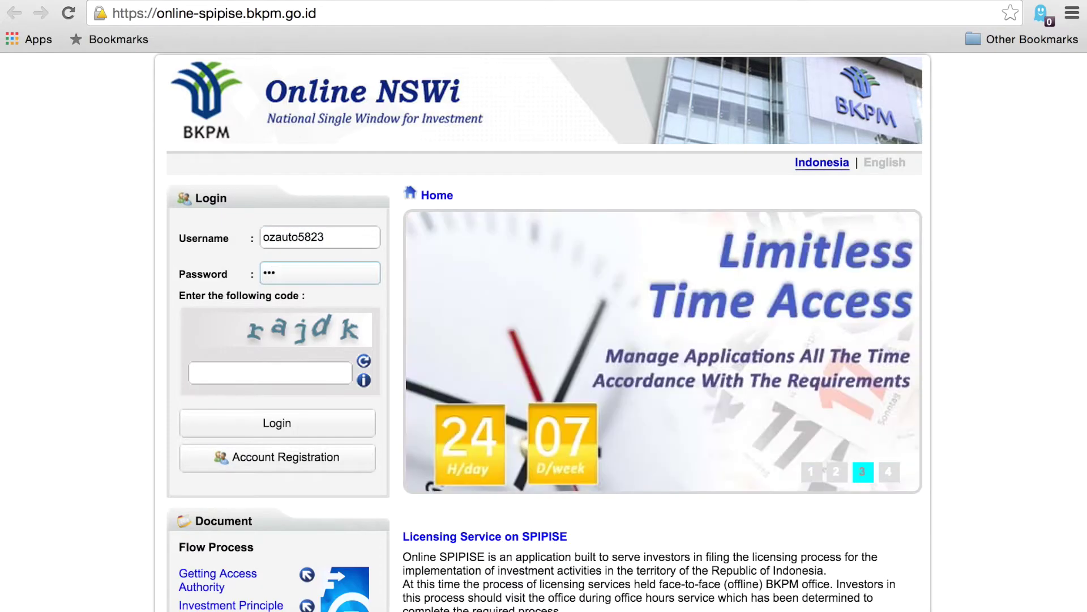
type("•••••")
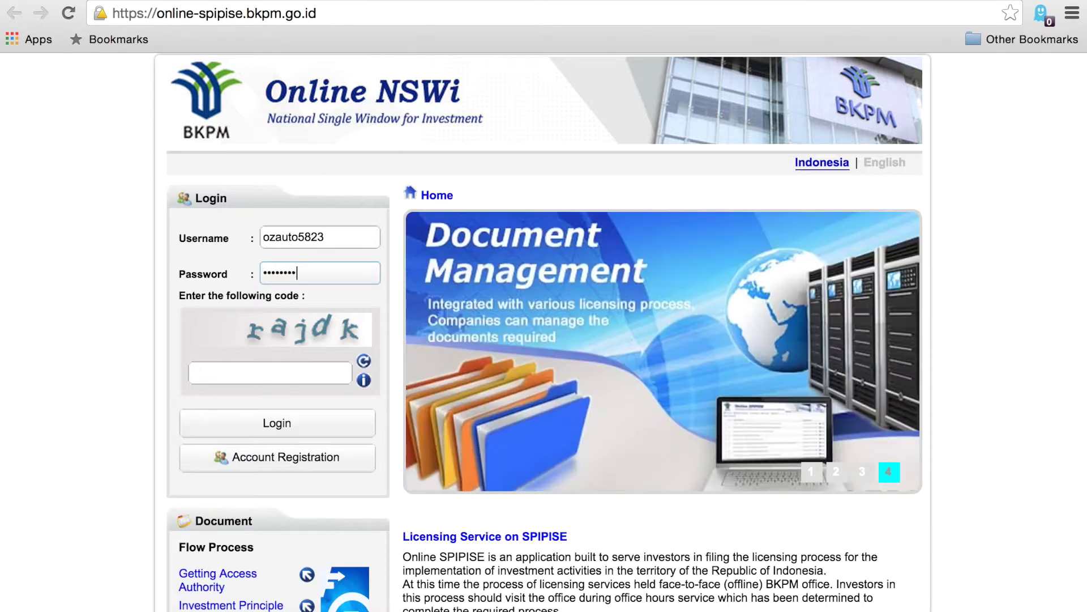
left_click(269, 373)
type("rajdk")
left_click(304, 429)
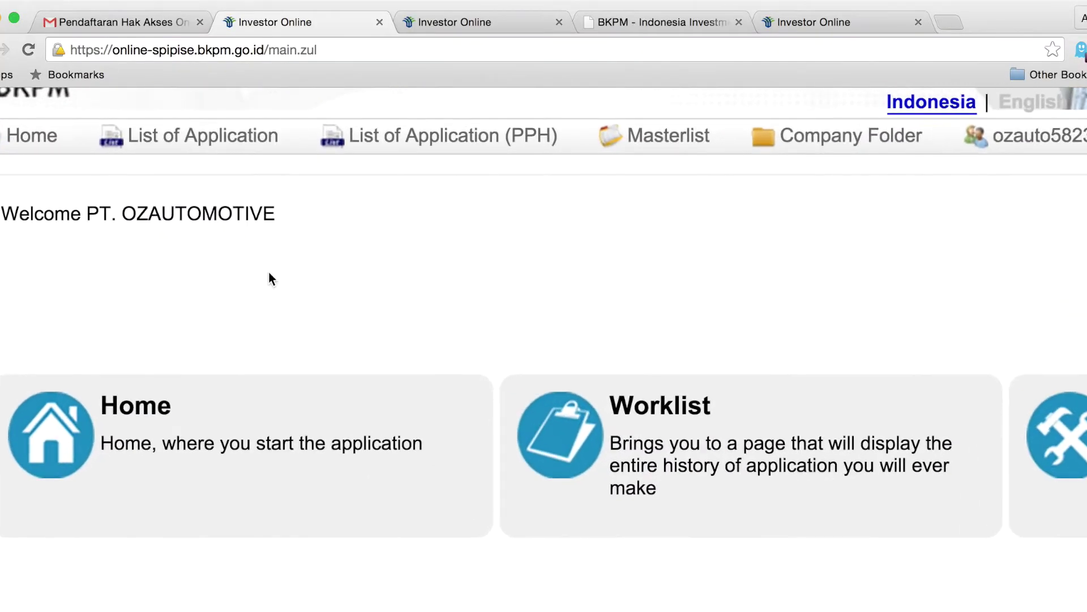
Look over the dashboard and show, then close, the account options dropdown.
scroll(268, 272, "up", 3)
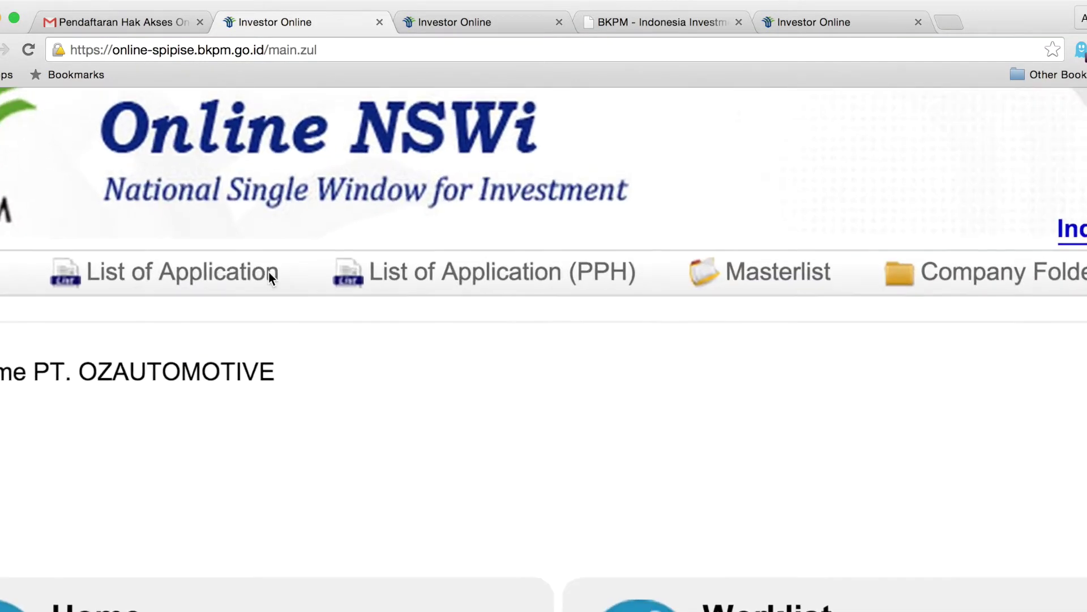
scroll(269, 272, "down", 3)
scroll(269, 272, "up", 3)
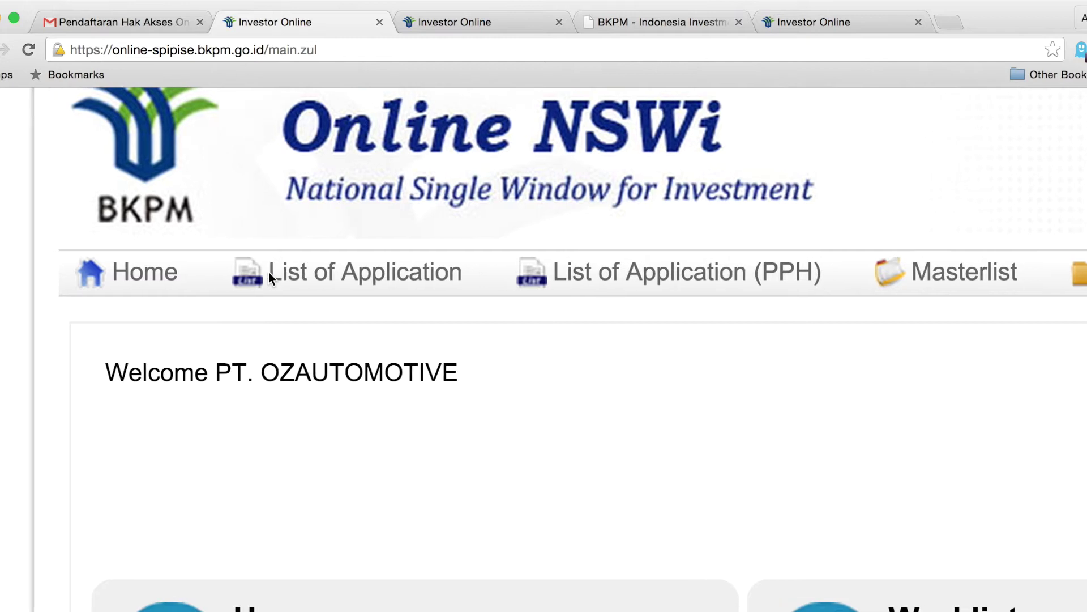
scroll(309, 284, "right", 4)
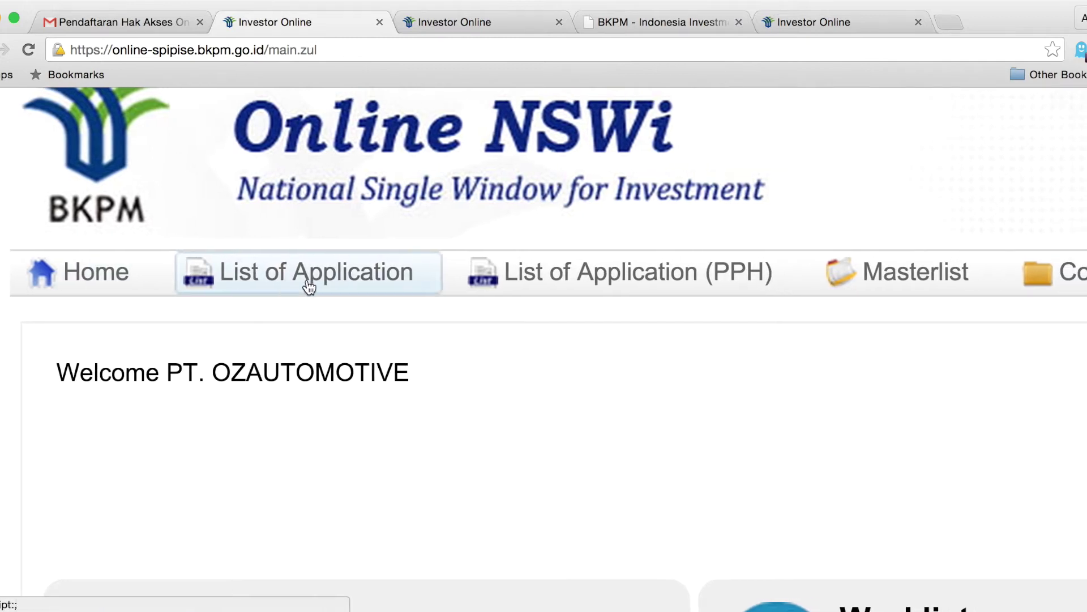
scroll(309, 286, "right", 3)
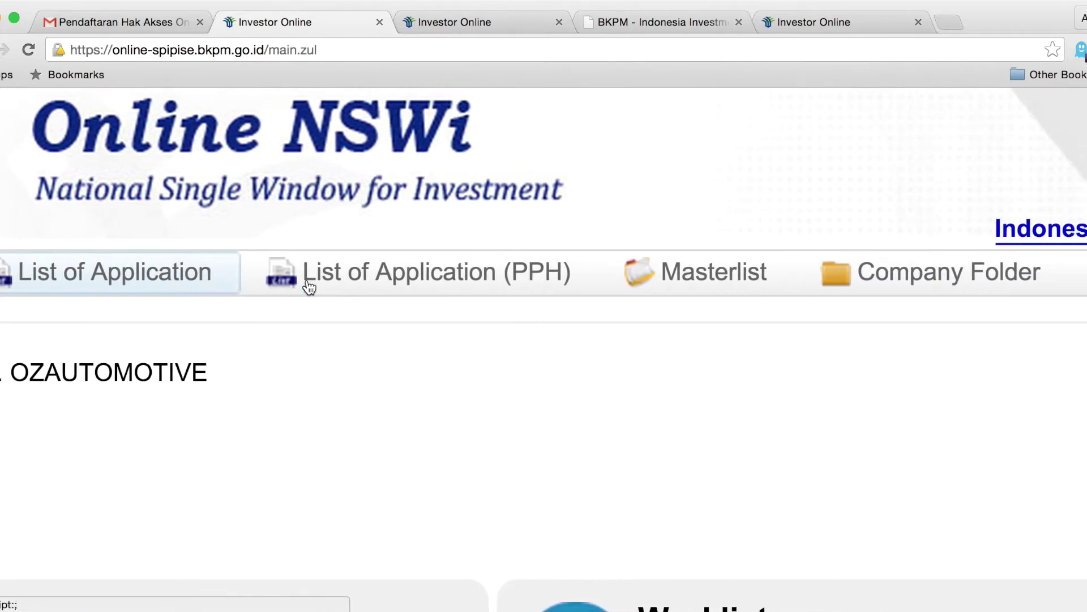
scroll(453, 288, "right", 5)
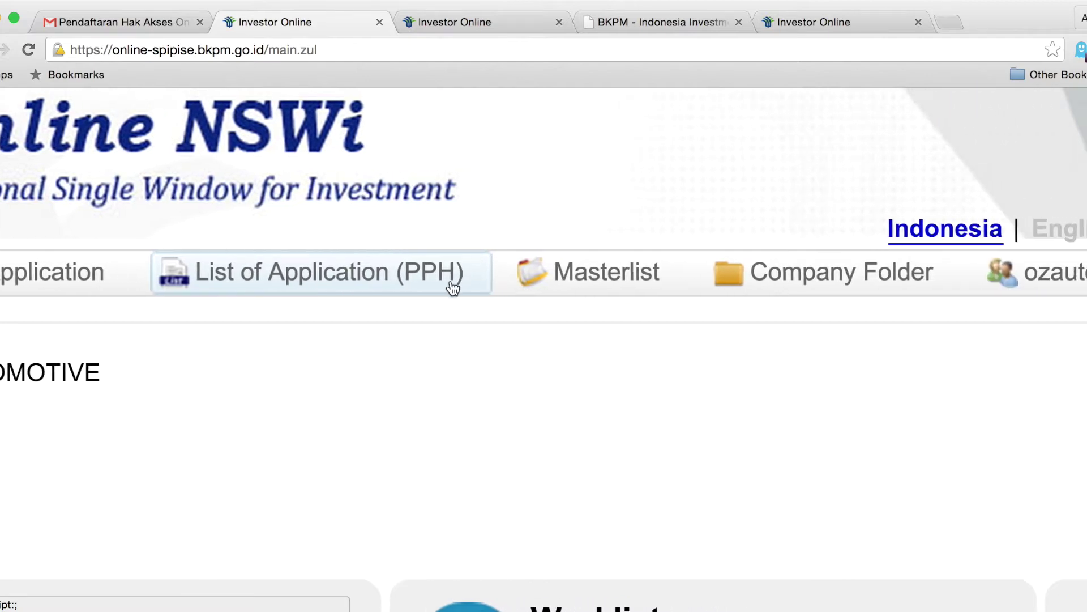
scroll(621, 285, "right", 5)
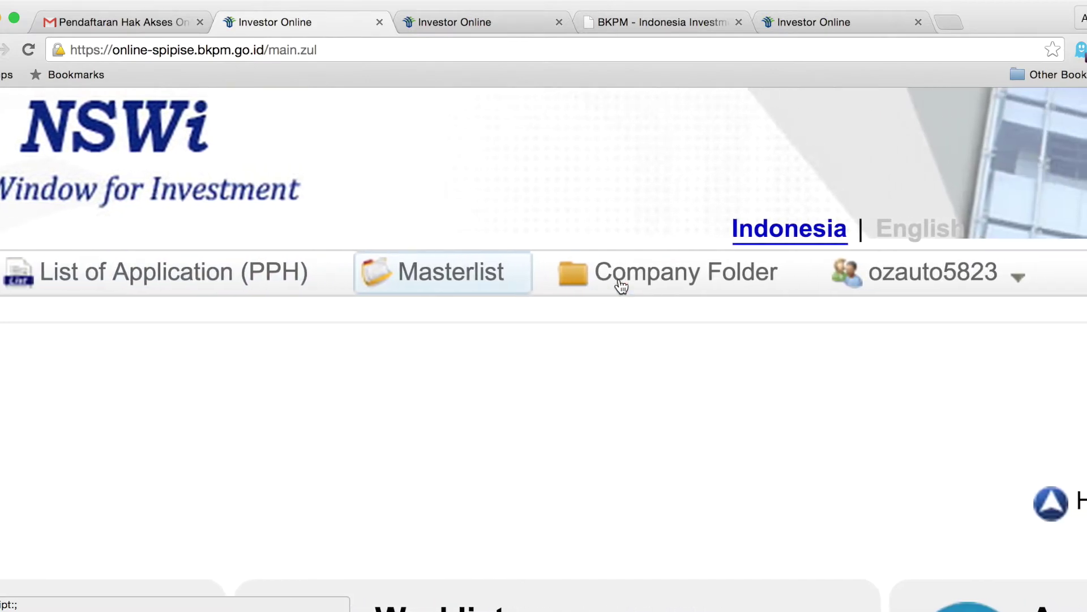
left_click(756, 195)
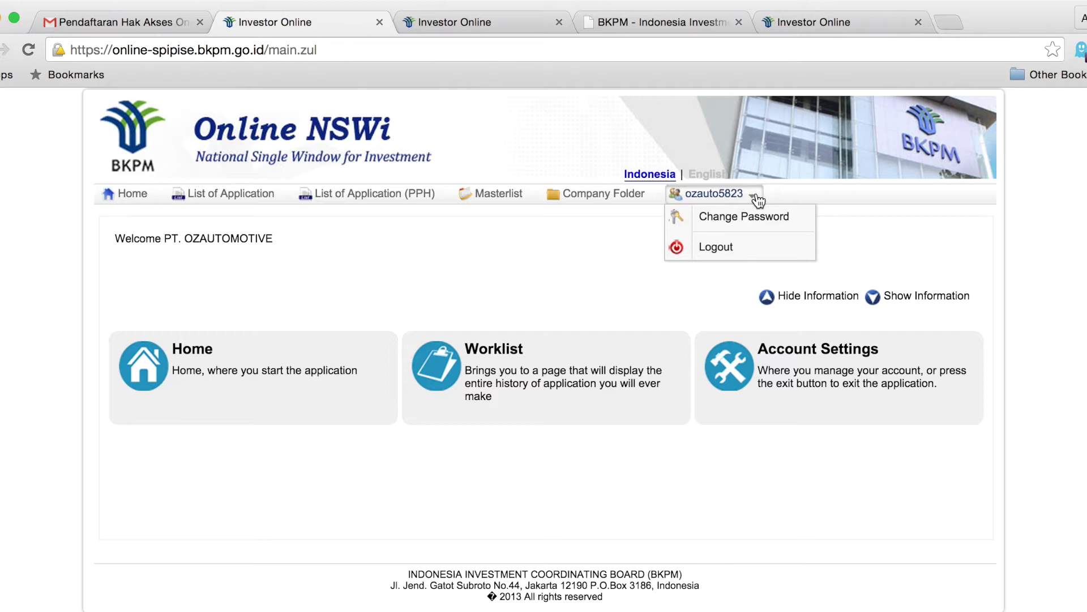
left_click(689, 147)
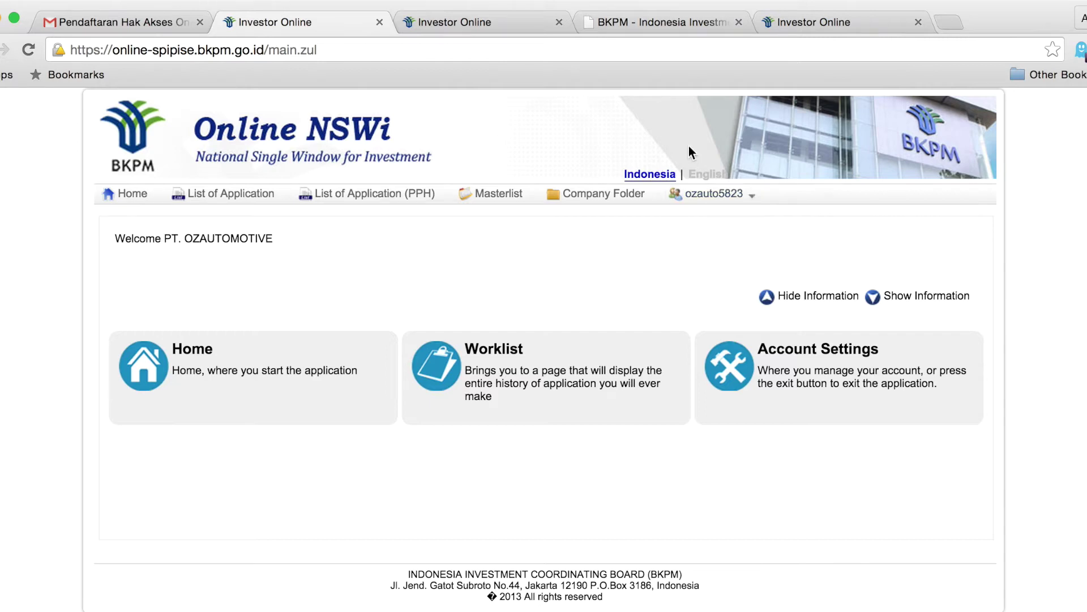
Open the Company Folder's List of Document page.
scroll(689, 145, "up", 10)
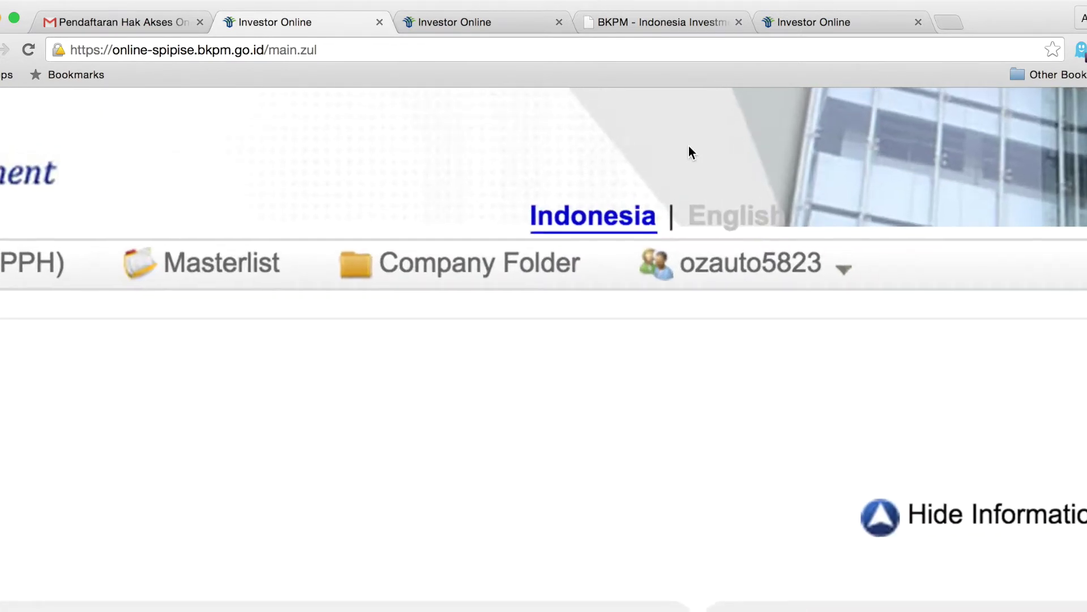
scroll(538, 237, "right", 10)
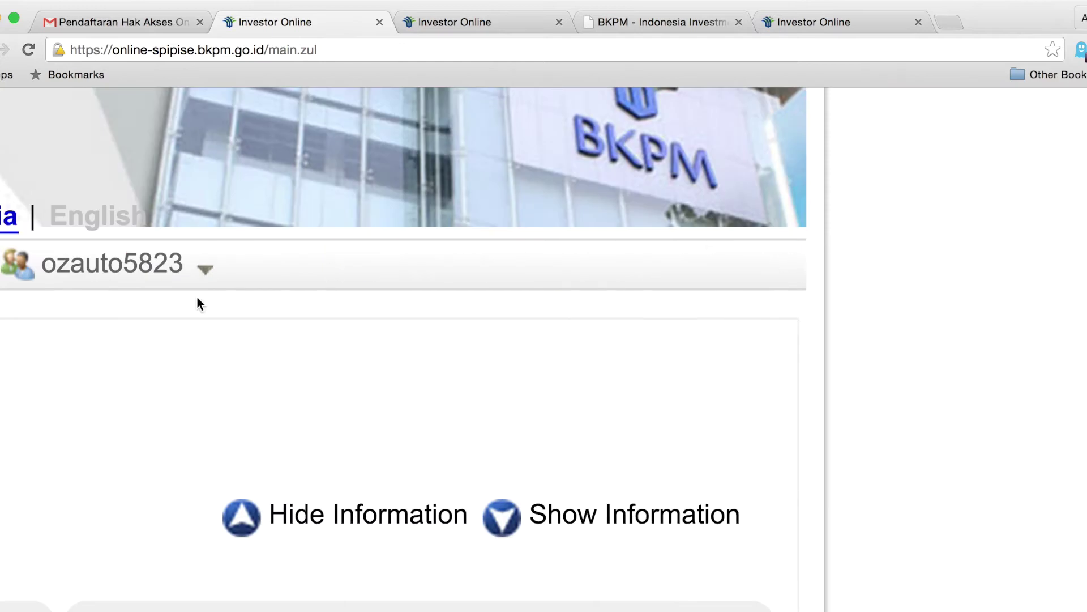
scroll(107, 335, "down", 10)
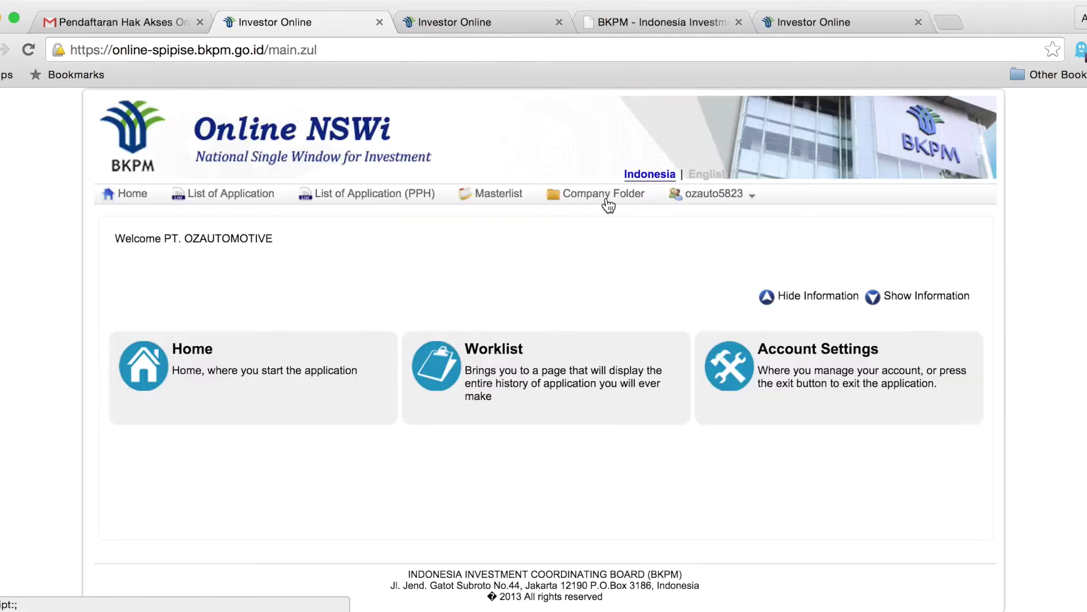
left_click(608, 198)
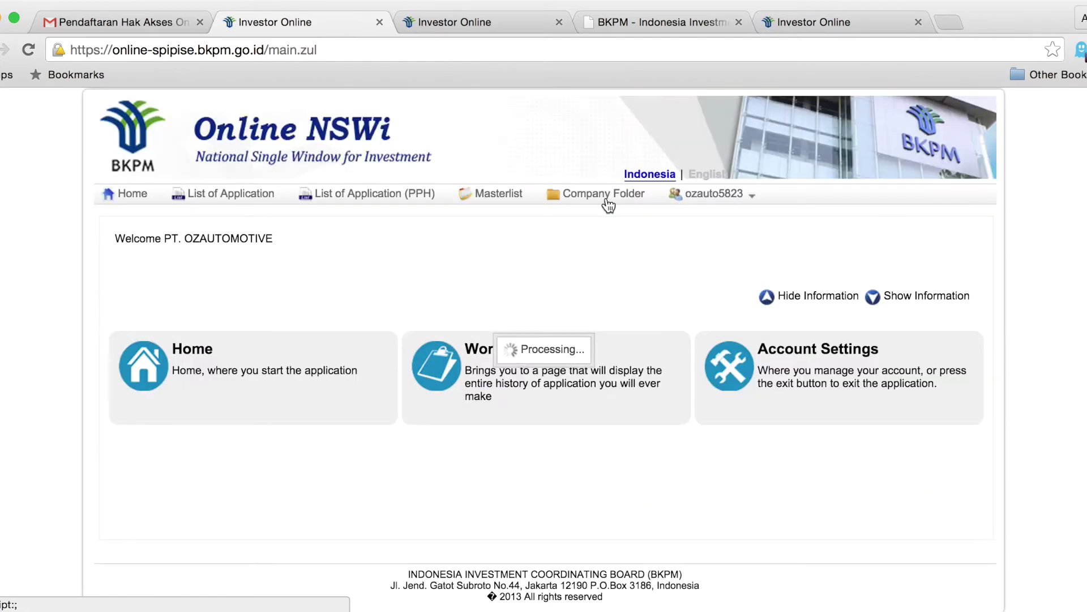
scroll(680, 261, "down", 1)
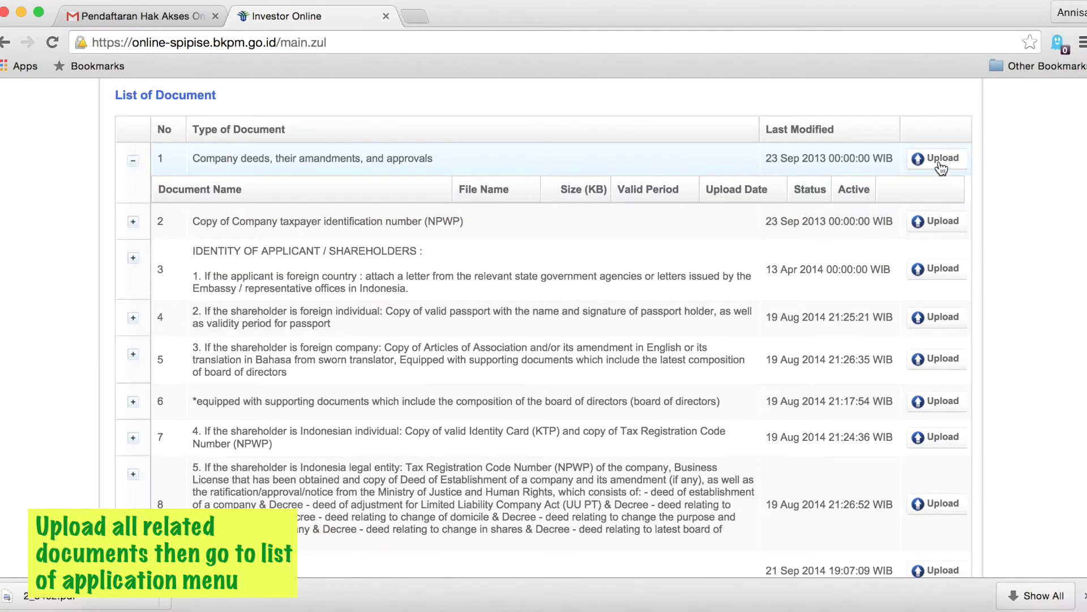
Choose Company deeds and approval.pdf for upload on the first document row.
left_click(938, 160)
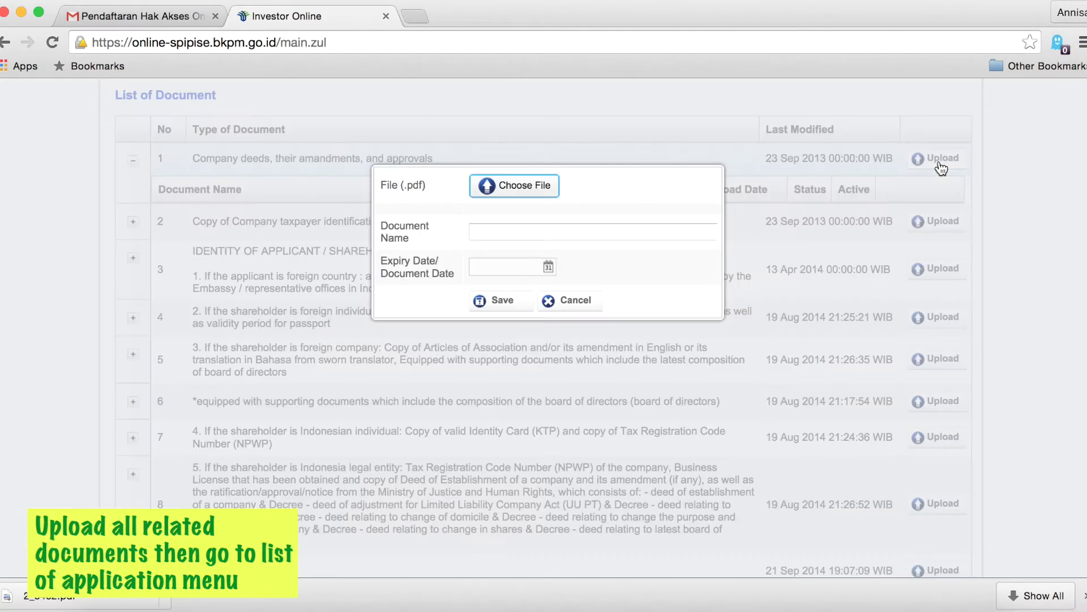
left_click(499, 194)
left_click(393, 215)
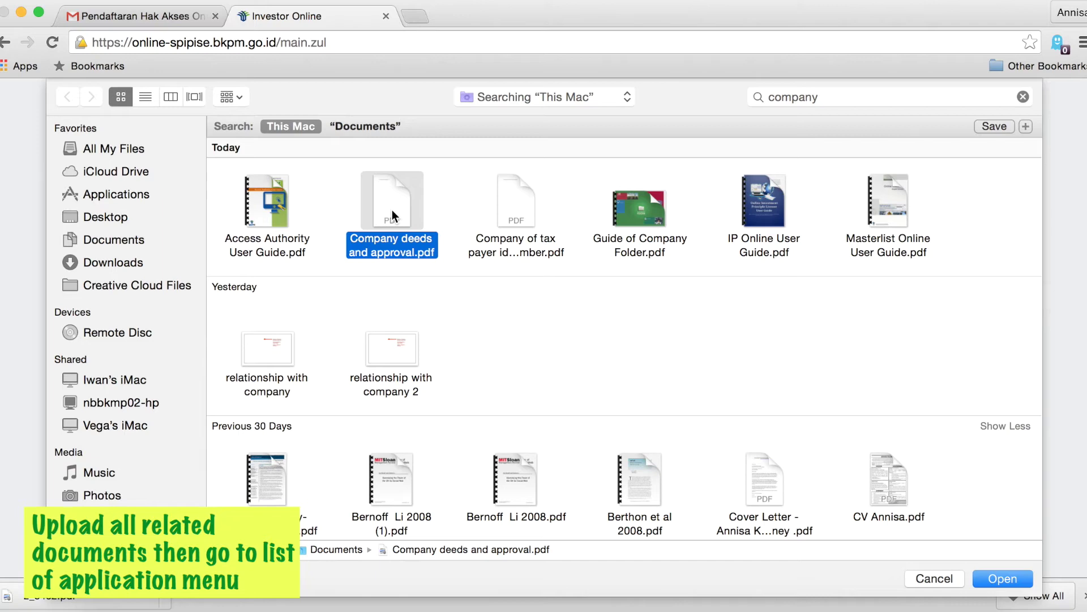
left_click(1013, 578)
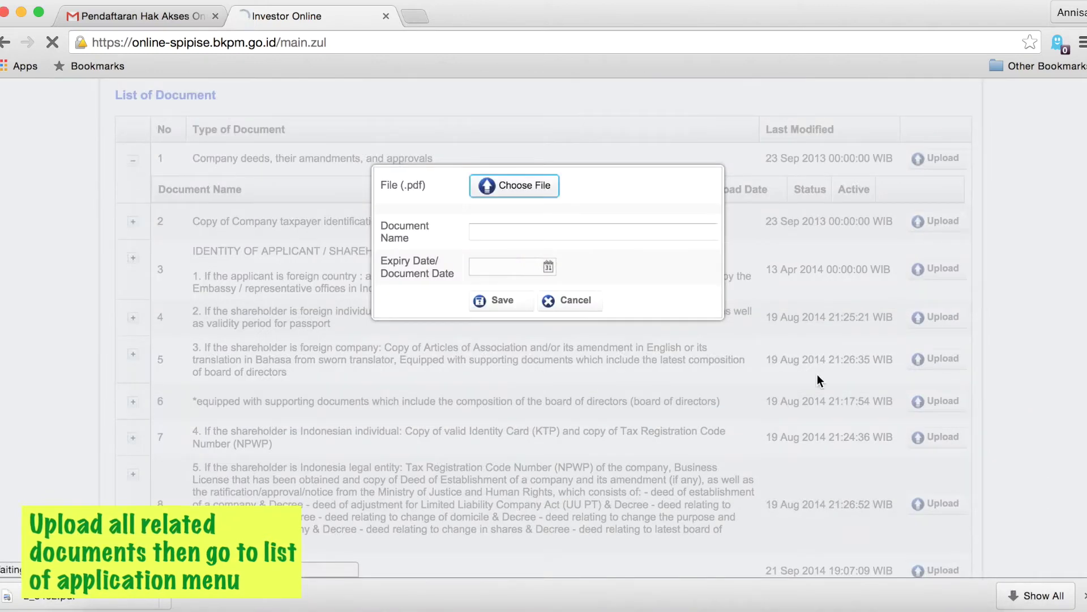
Name the document 'company deeds', set expiry date 30-Sep-2015, and save it.
left_click(611, 235)
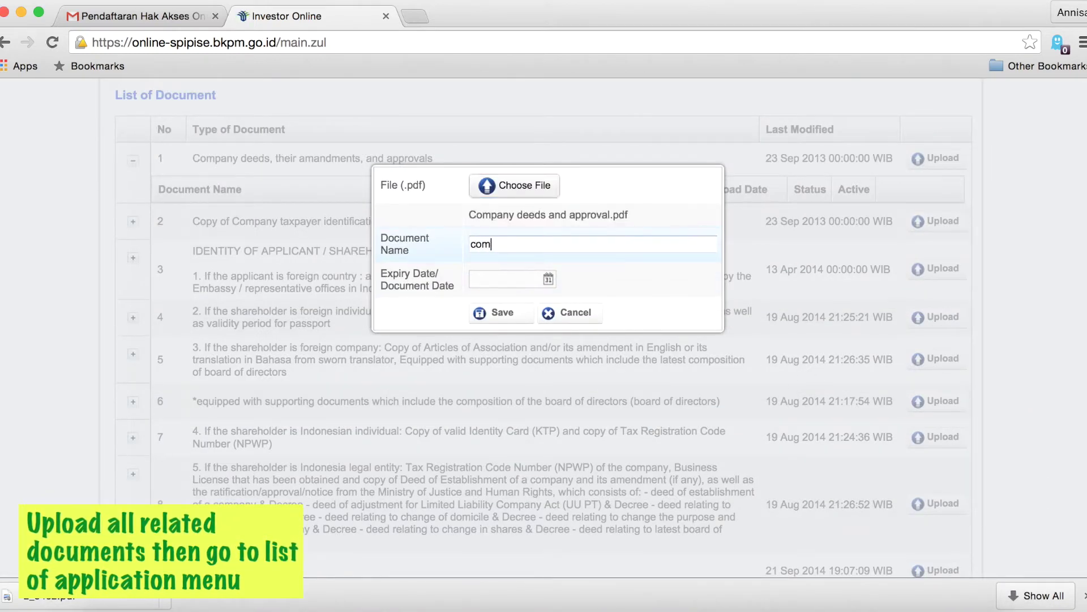
type("company deeds")
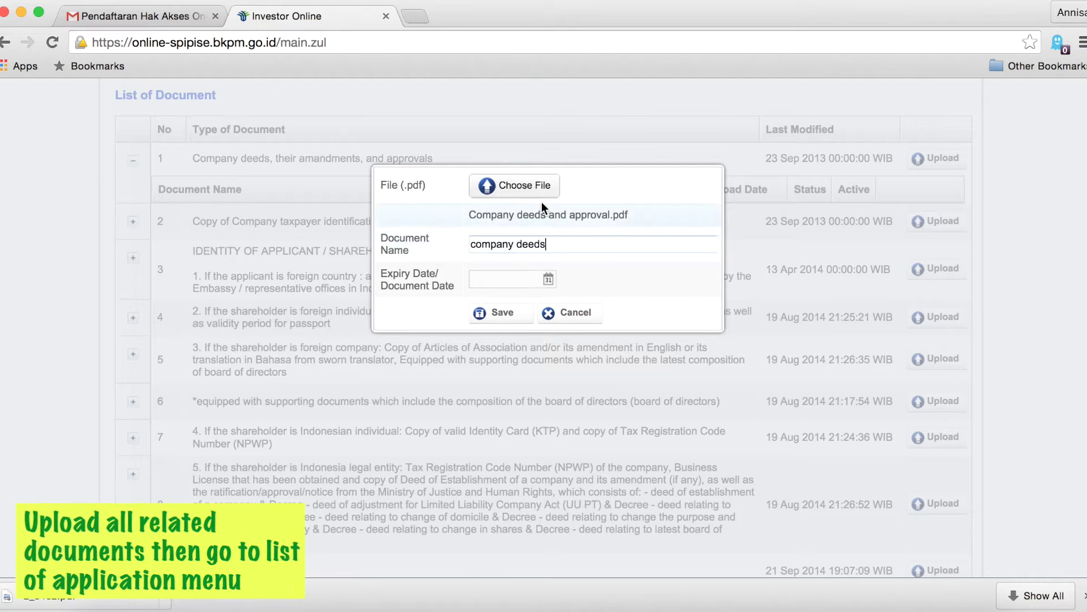
left_click(548, 278)
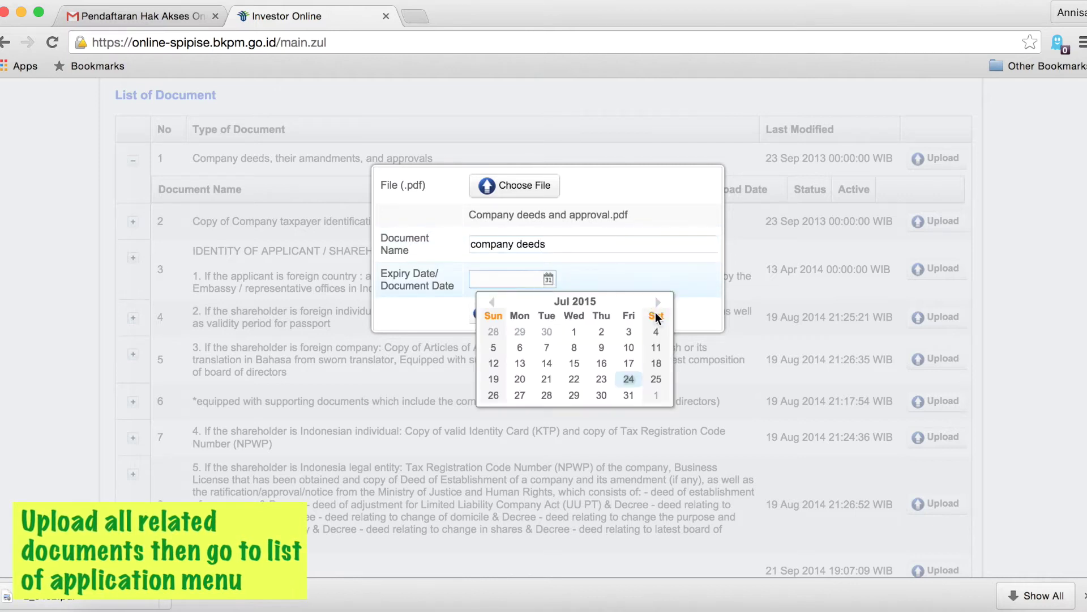
left_click(657, 302)
left_click(657, 302)
left_click(574, 395)
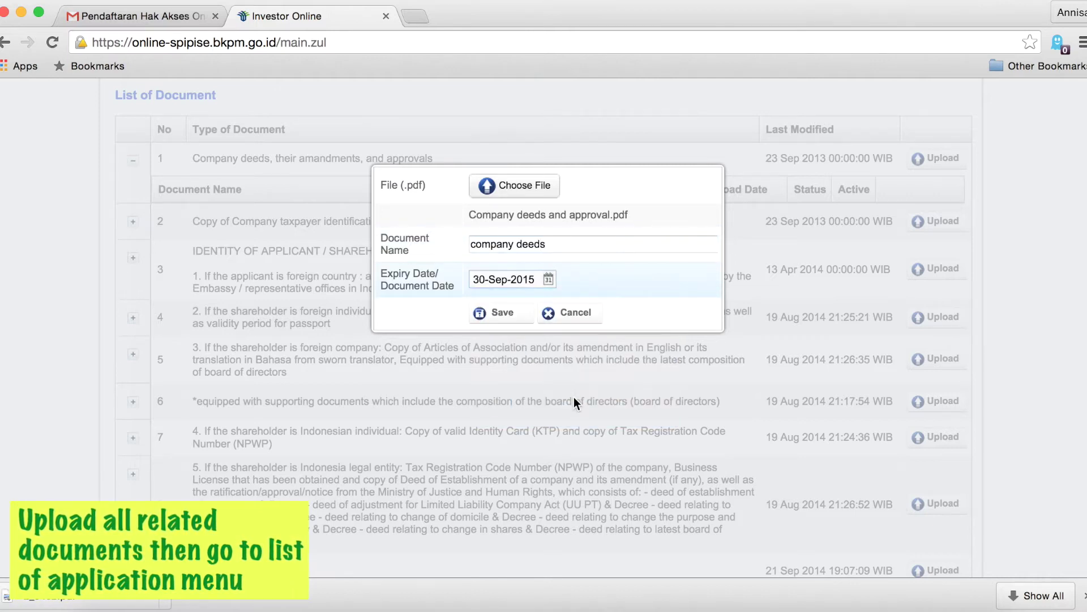
left_click(512, 315)
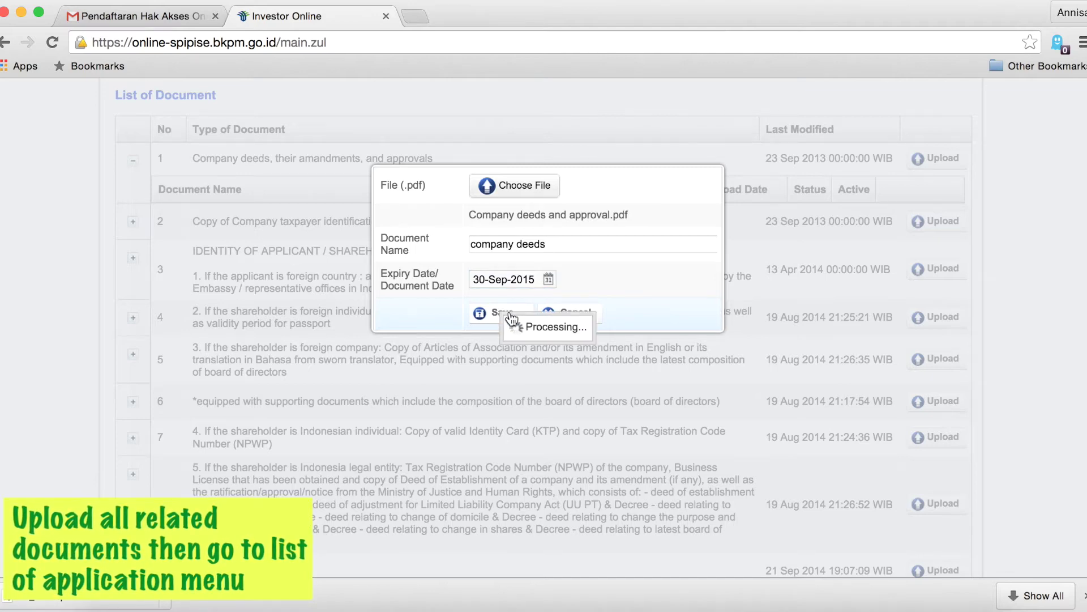
scroll(516, 308, "down", 8)
scroll(515, 308, "up", 5)
scroll(515, 308, "up", 5)
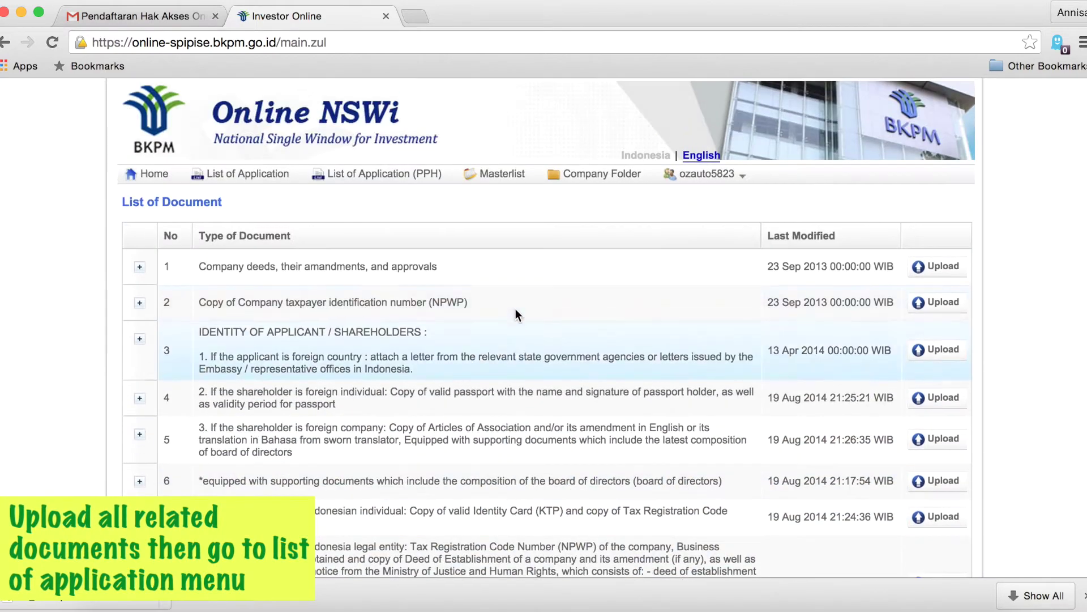
Go to the List of Application page and expand Create New Application's license types.
left_click(277, 180)
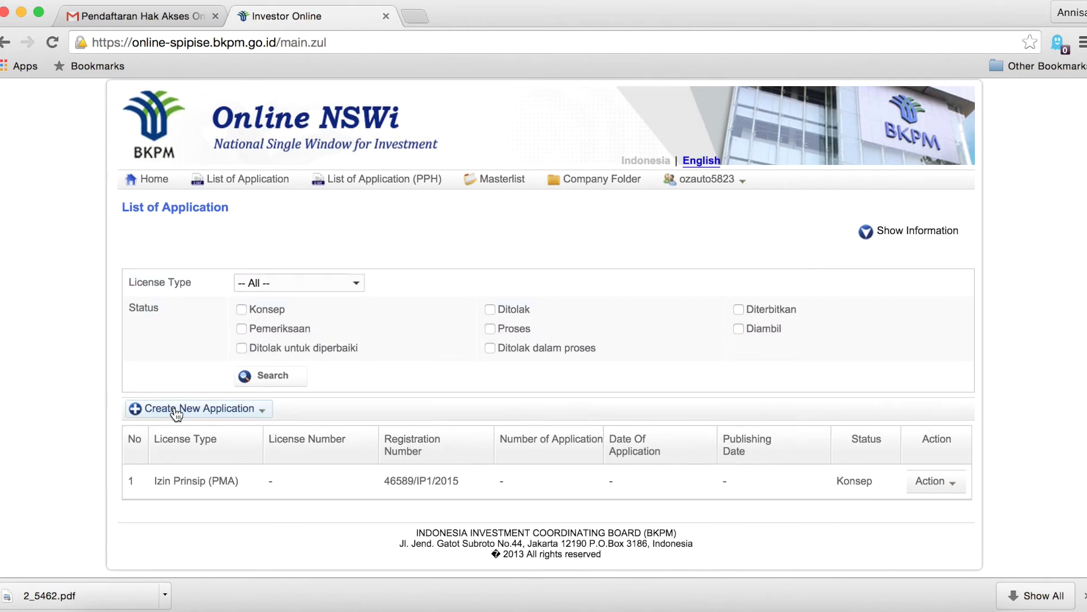
scroll(176, 416, "up", 5)
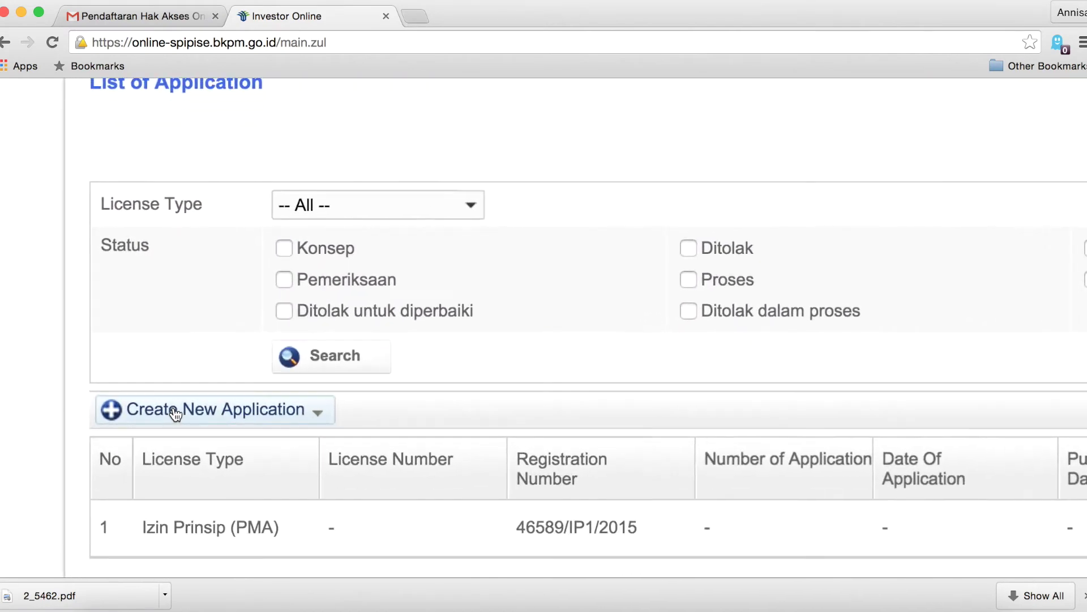
scroll(170, 418, "down", 5)
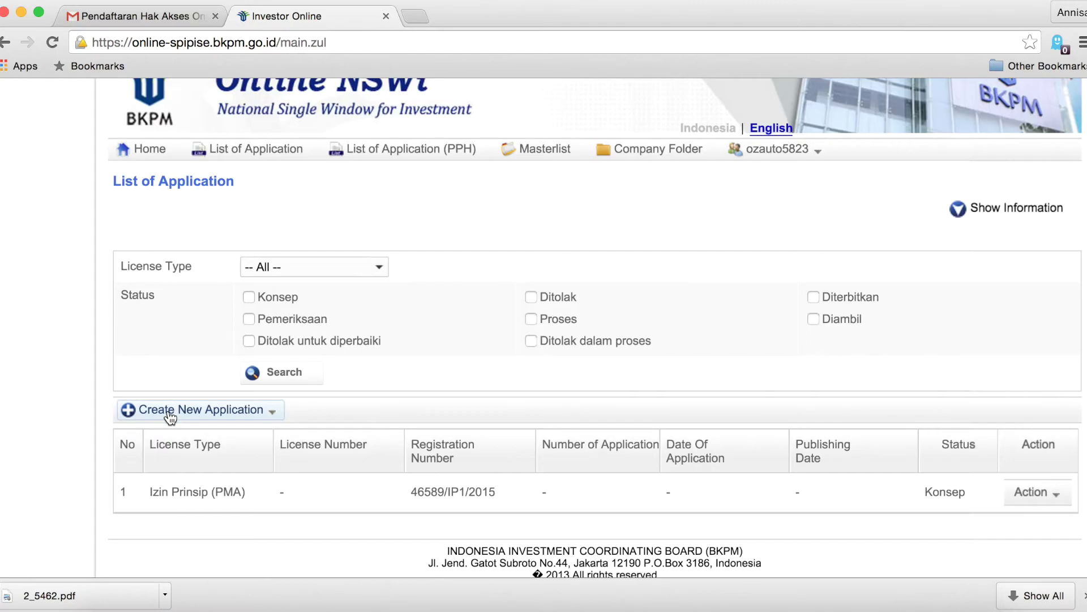
left_click(180, 417)
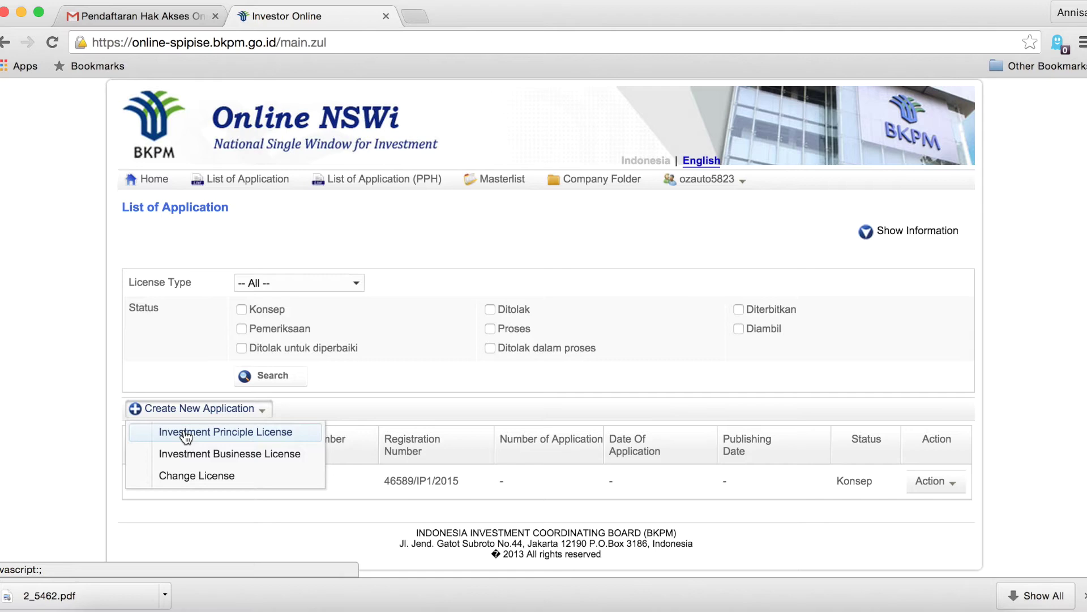
Start an Investment Principle License application and review Step 1's pre-filled document table.
left_click(186, 433)
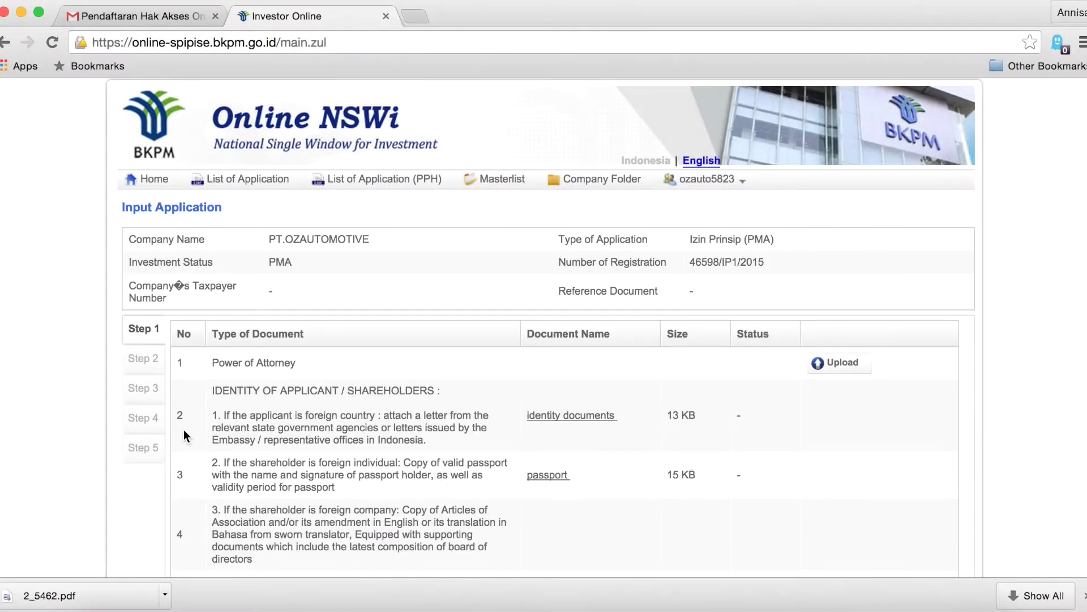
scroll(342, 516, "down", 2)
scroll(343, 513, "down", 6)
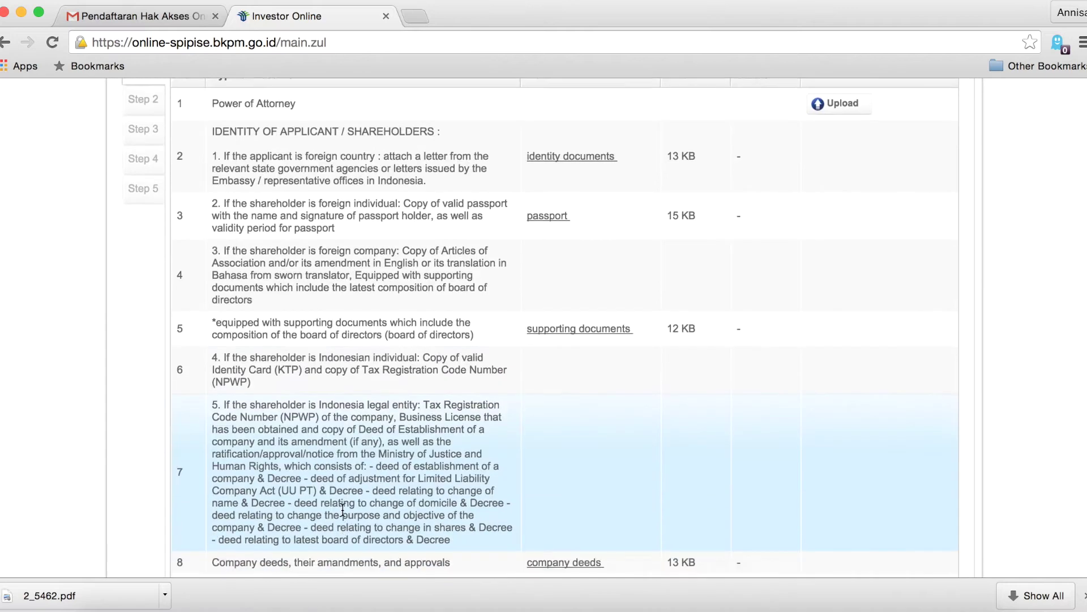
scroll(342, 509, "up", 3)
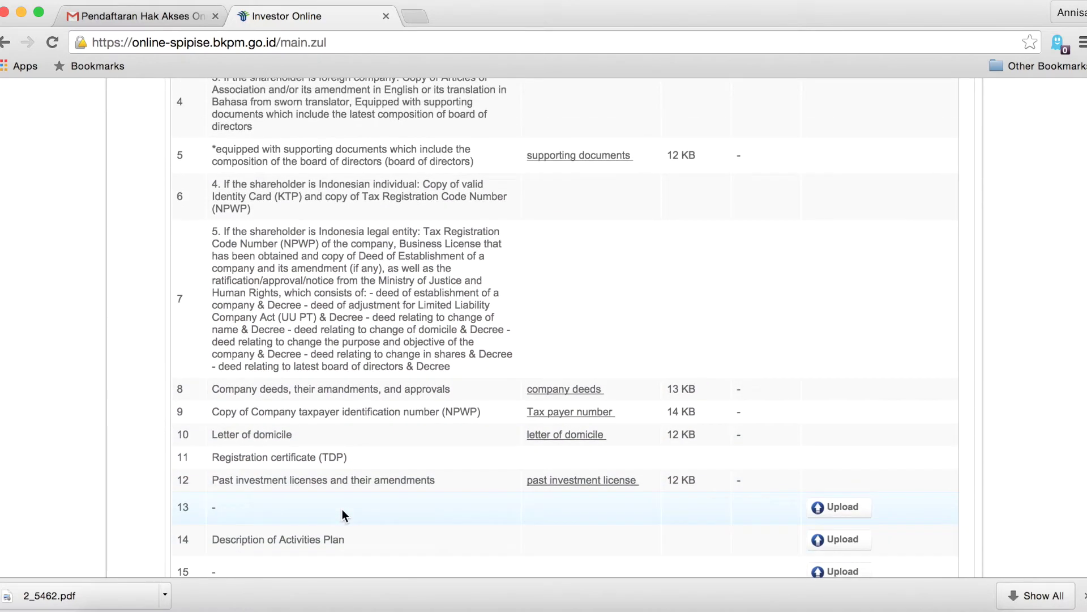
scroll(342, 509, "up", 2)
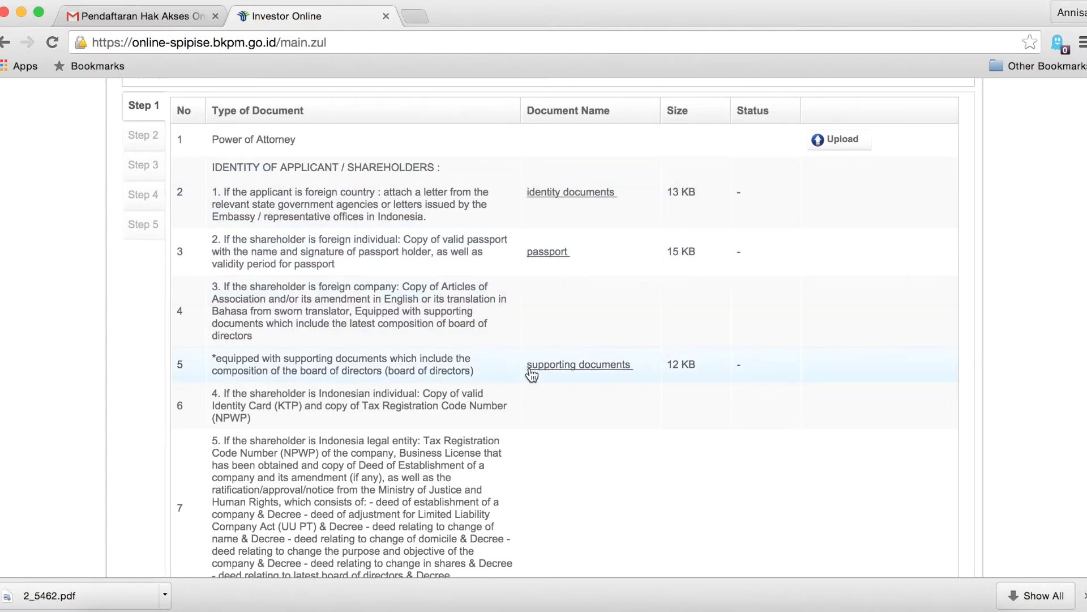
scroll(531, 375, "down", 6)
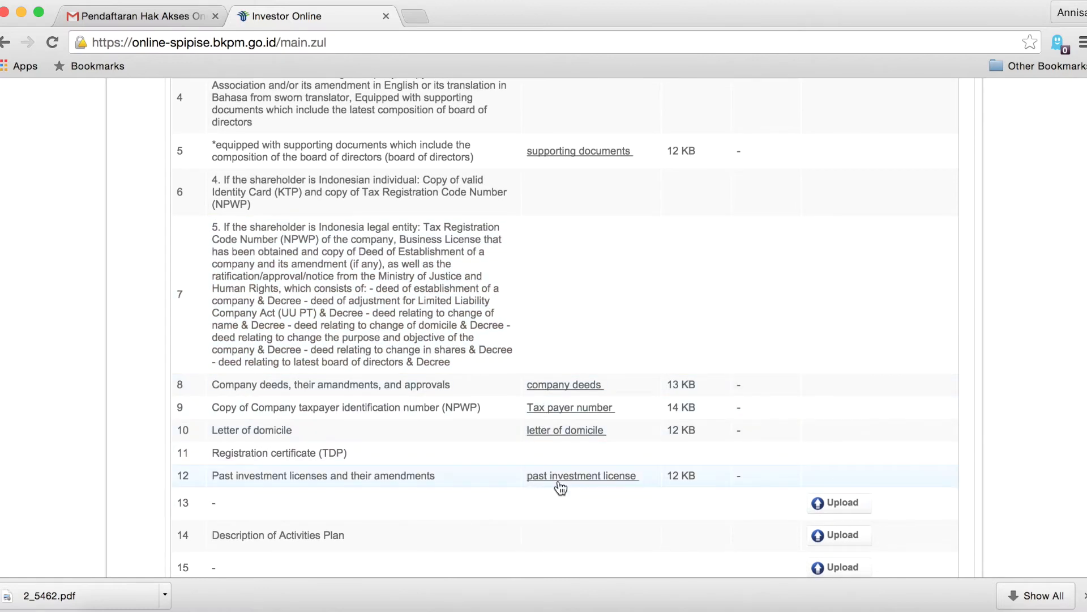
scroll(559, 484, "down", 3)
scroll(559, 485, "down", 5)
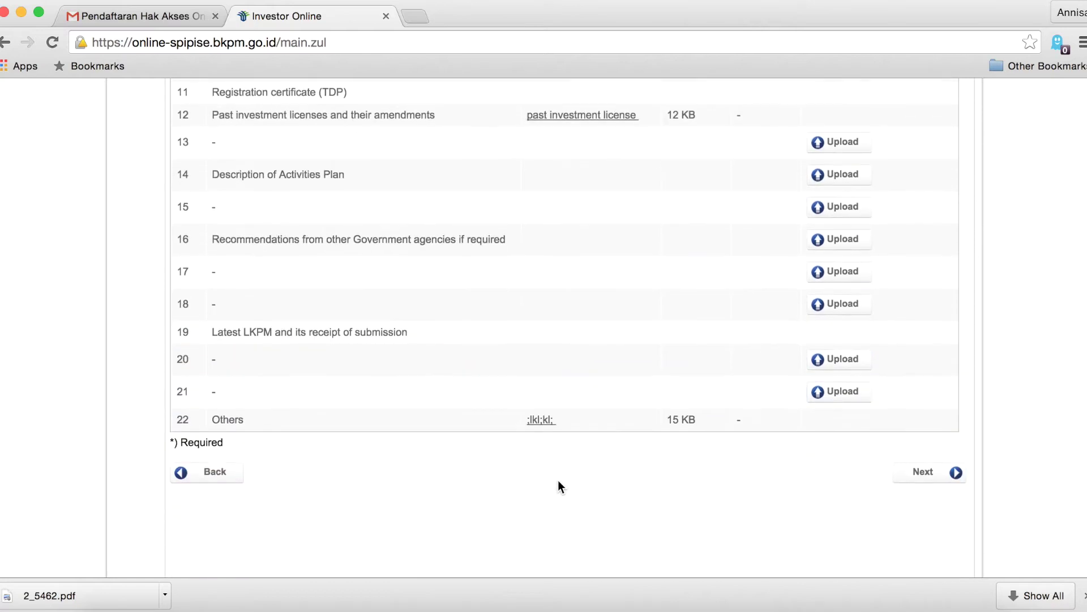
scroll(558, 486, "up", 2)
scroll(558, 485, "up", 10)
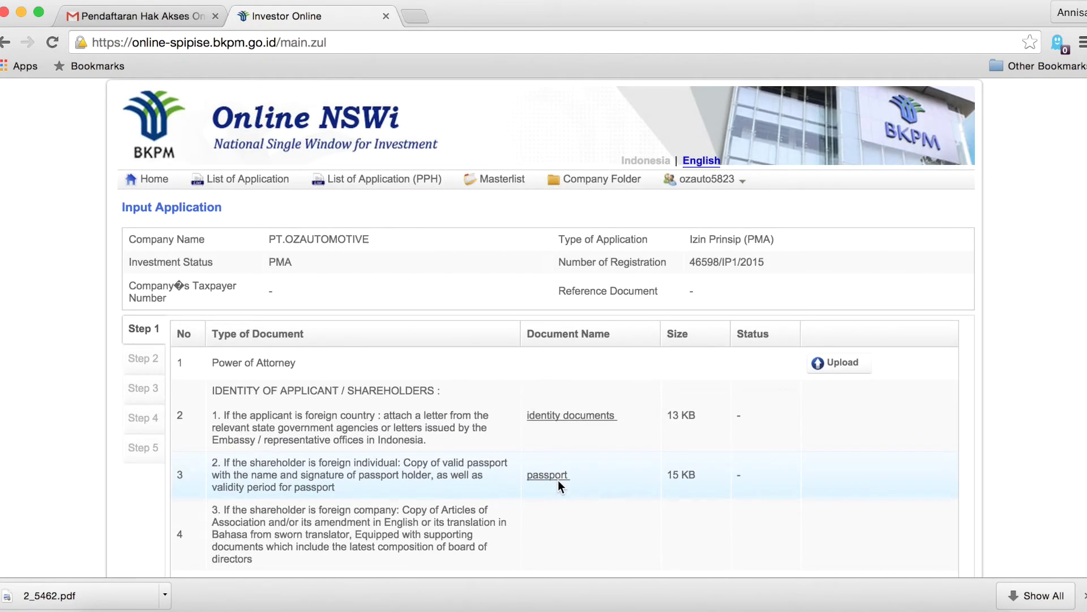
Upload Power of attorney.pdf for Power of Attorney, described 'power of attorney', dated 22-Jul-2015.
left_click(842, 362)
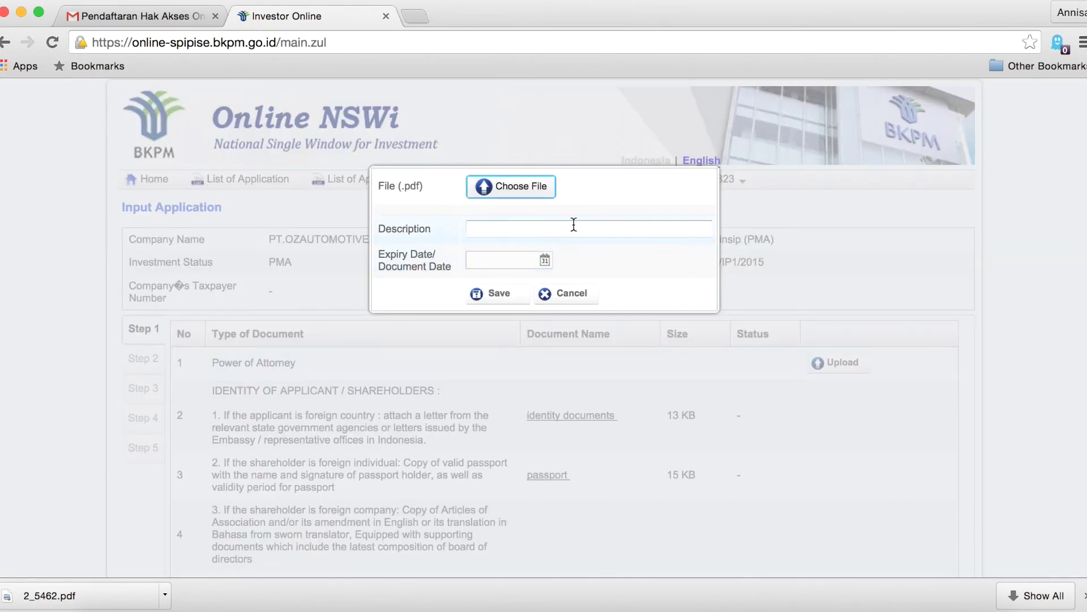
left_click(525, 185)
left_click(978, 323)
left_click(1002, 579)
left_click(566, 240)
type("power of attorney")
left_click(545, 272)
left_click(553, 376)
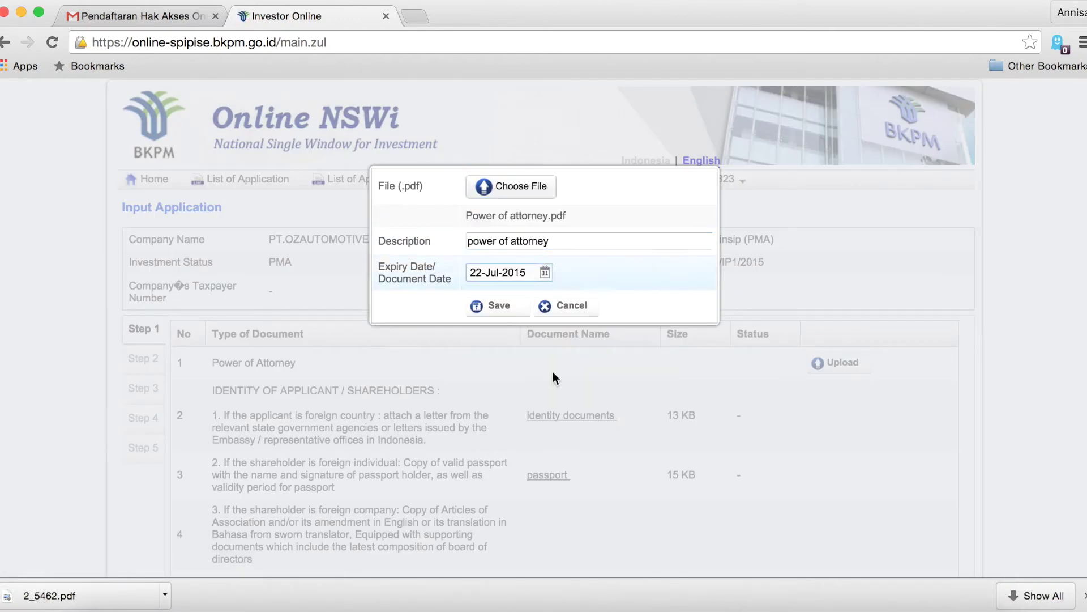
left_click(494, 306)
scroll(597, 476, "down", 15)
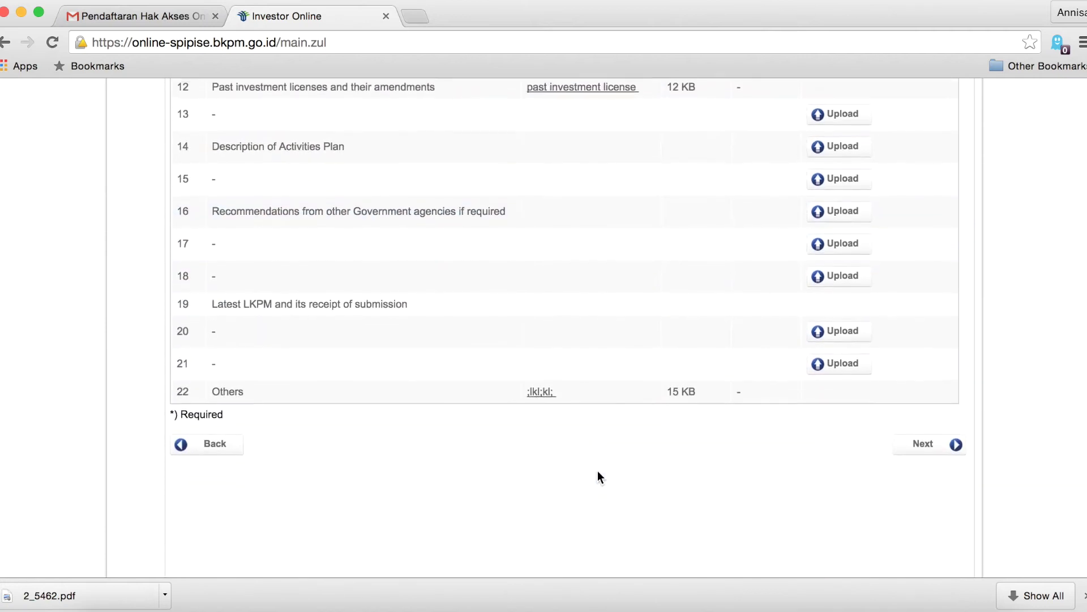
Advance to Step 2 and enter the correspondence zip code 20000.
left_click(953, 446)
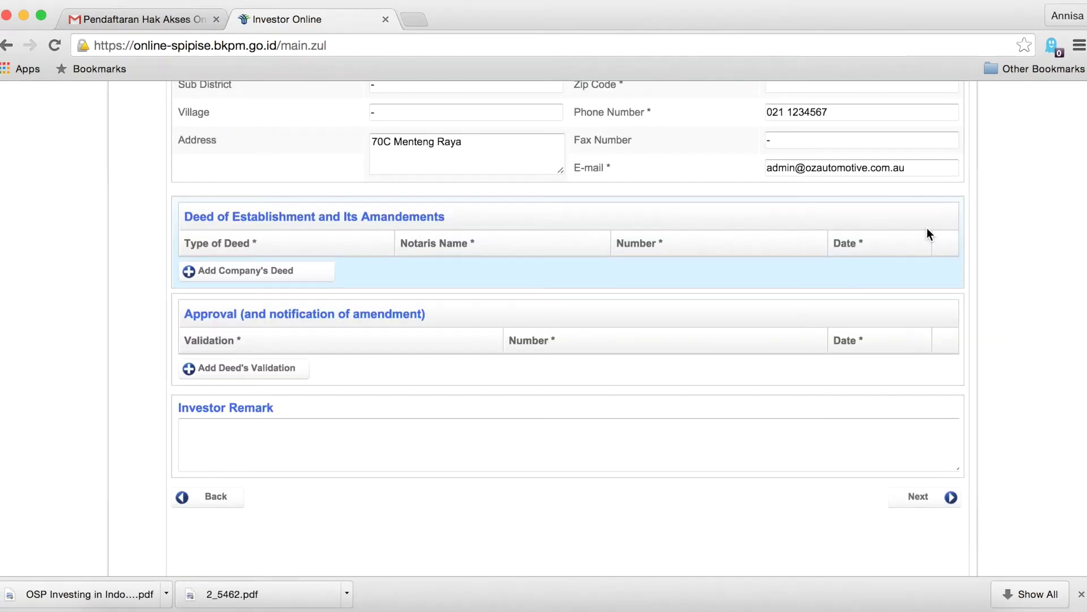
scroll(927, 229, "up", 8)
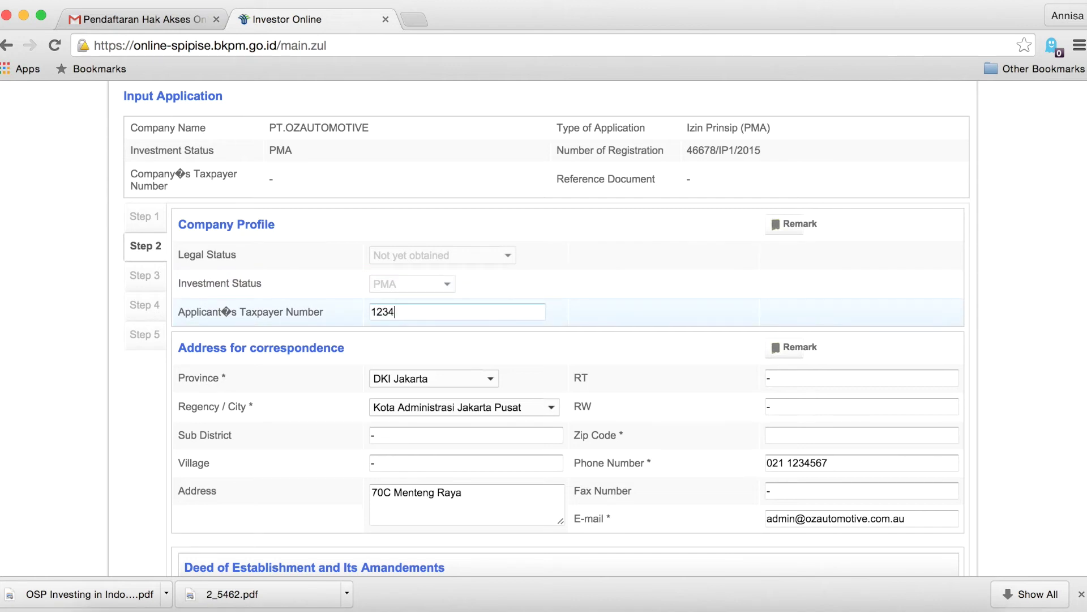
scroll(543, 436, "down", 5)
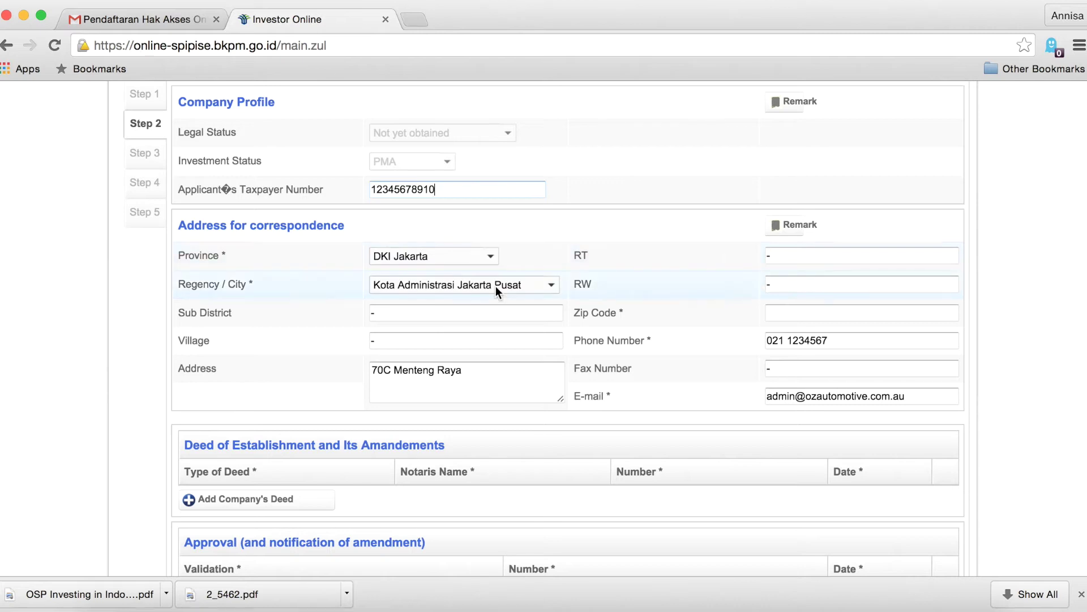
scroll(529, 326, "down", 3)
left_click(842, 246)
type("20000")
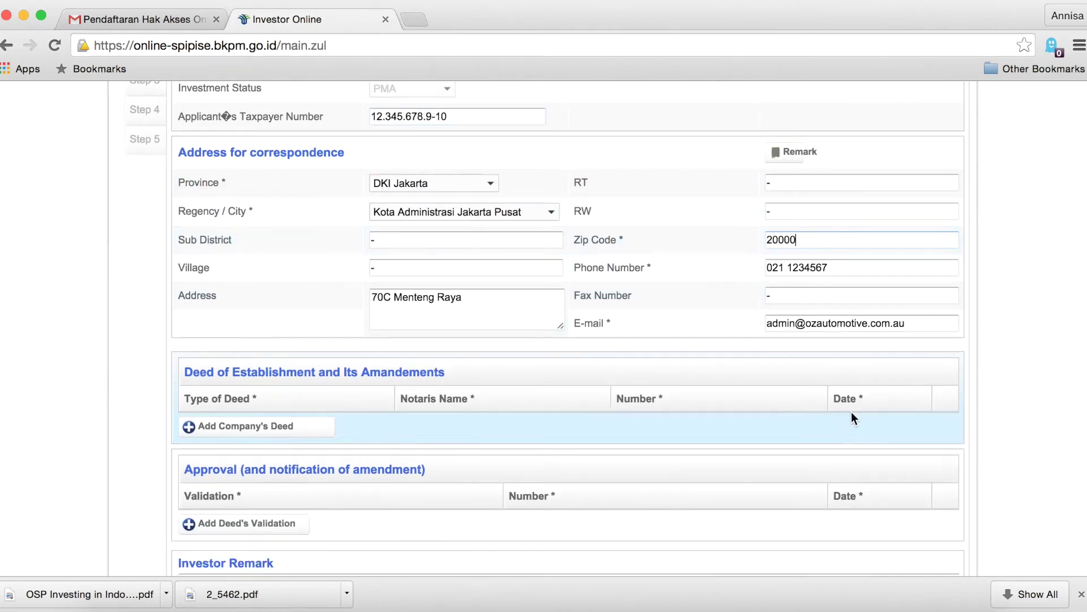
scroll(851, 412, "down", 8)
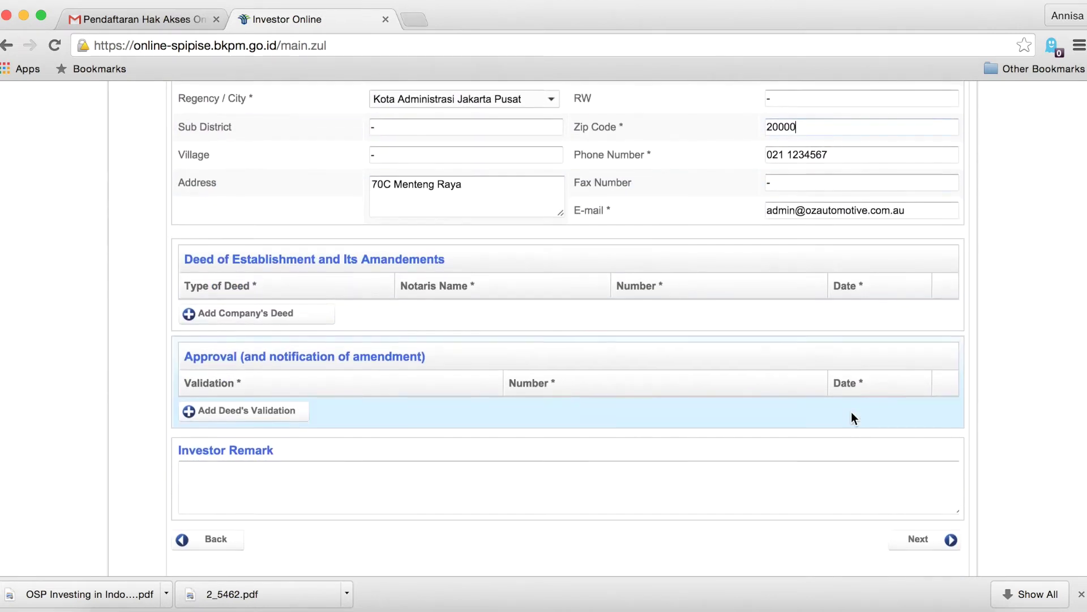
Add a PERUBAHAN company deed with the notary's name and number 1234568.
left_click(295, 249)
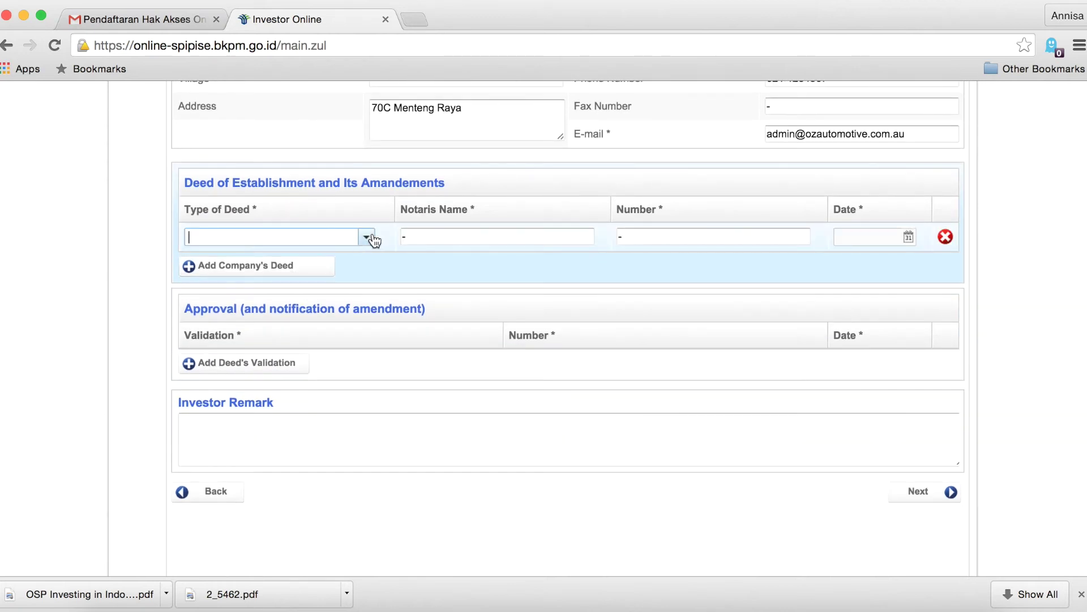
left_click(368, 238)
left_click(190, 292)
left_click(542, 245)
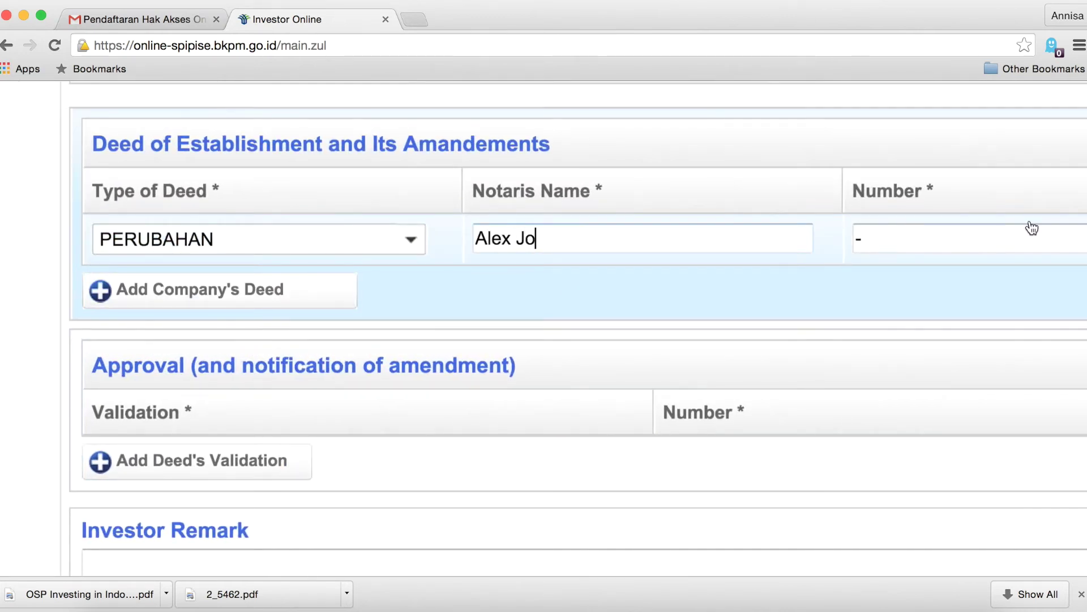
left_click(1032, 228)
type("1234568")
scroll(842, 340, "down", 5)
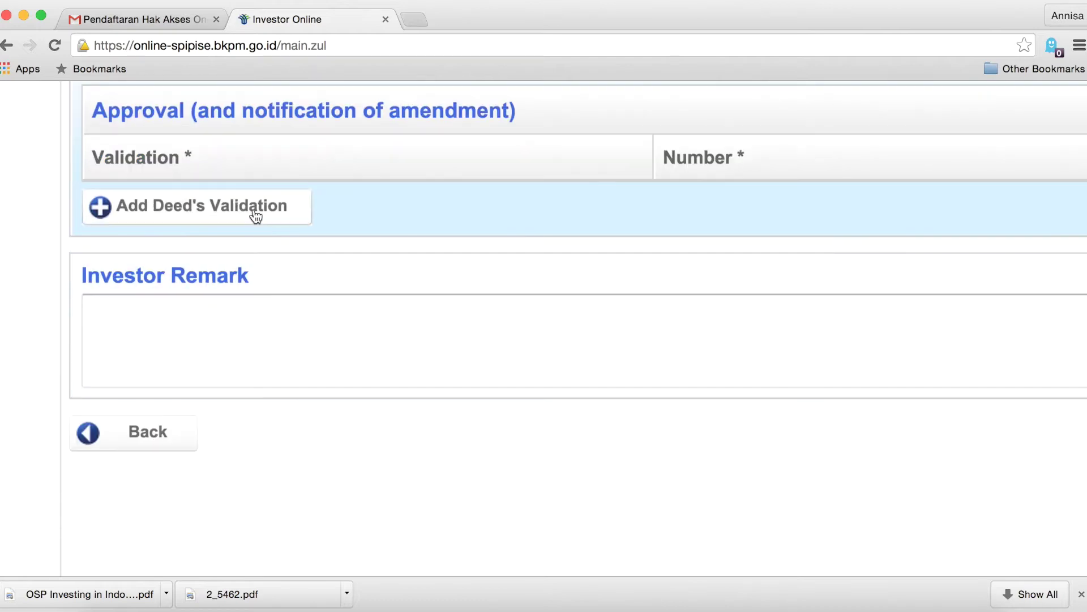
Add a deed validation 'Approved' with number 1234556.
left_click(252, 209)
left_click(255, 216)
type("12345")
key("BackSpace")
key("BackSpace")
key("BackSpace")
key("BackSpace")
key("BackSpace")
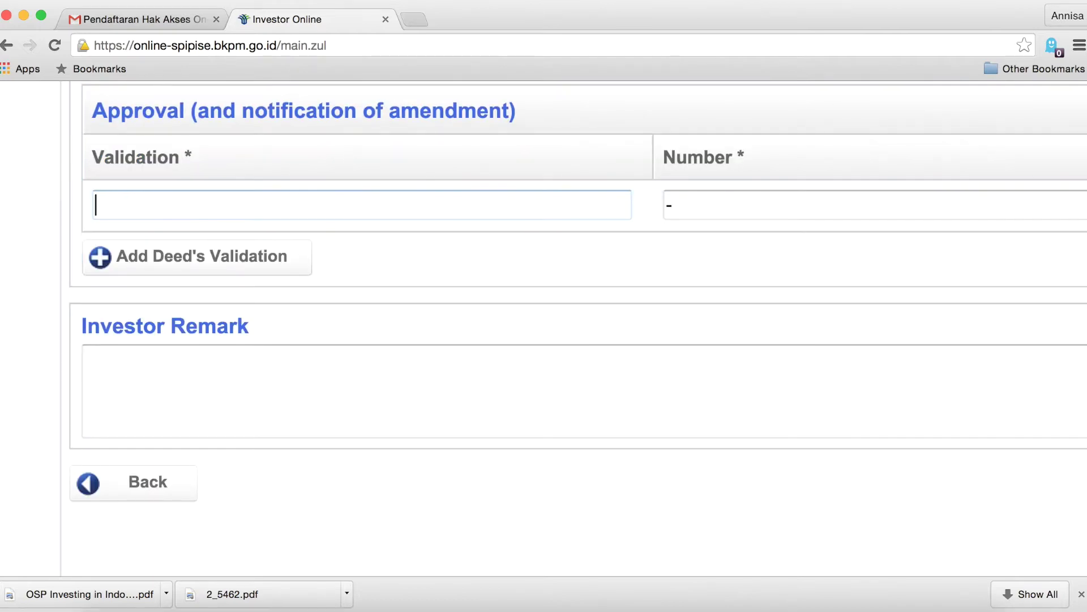
type("Approved")
left_click(689, 205)
type("1234556")
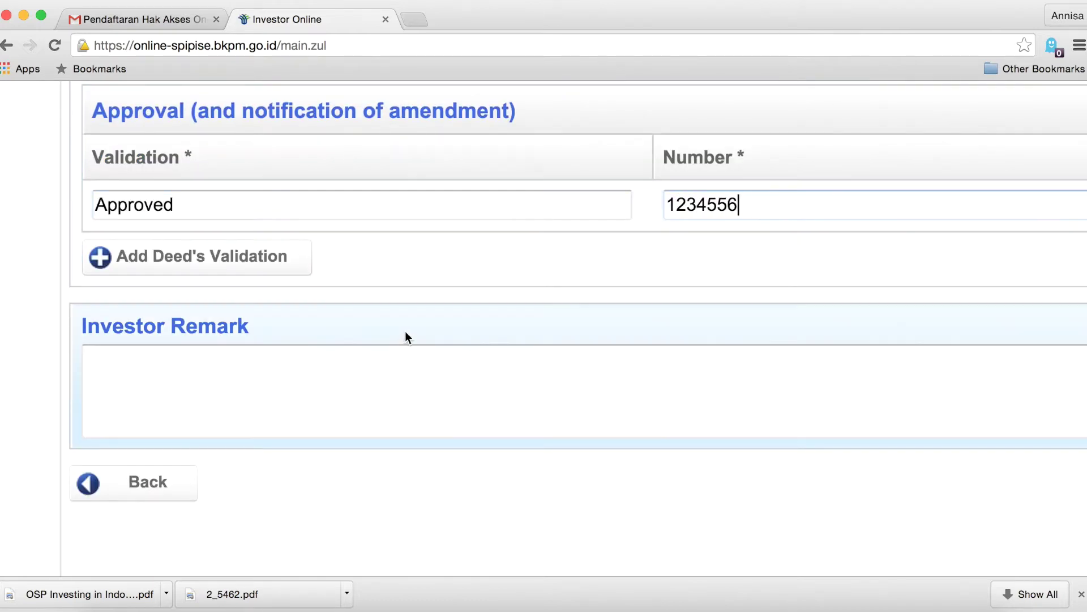
scroll(403, 333, "down", 2)
scroll(771, 392, "down", 3)
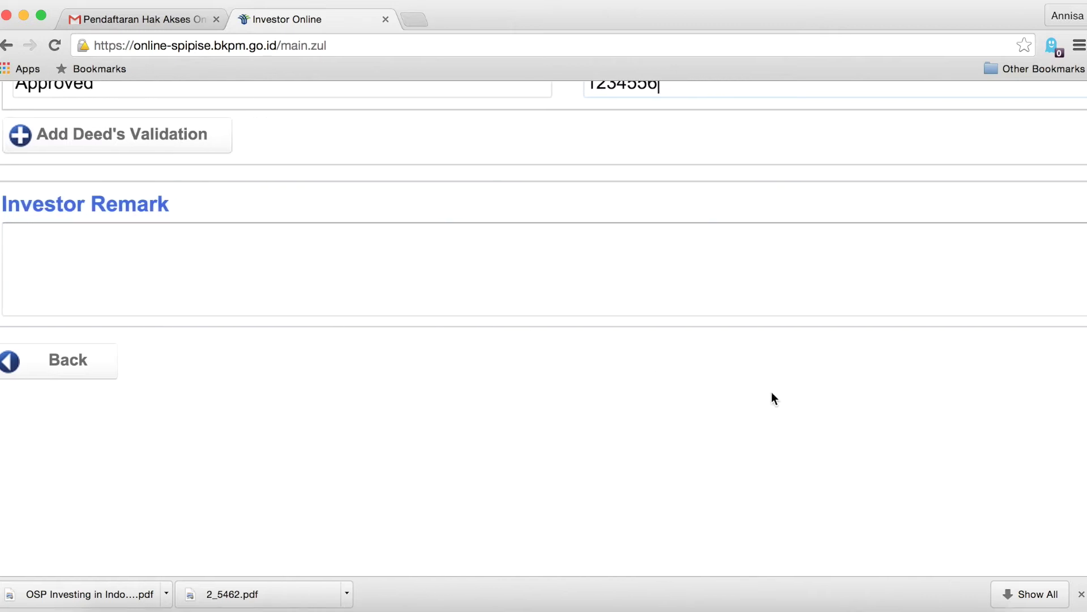
Advance to Step 3 and add a Sparepart Manufacturing business sector, bringing up the KBLI lookup.
left_click(919, 377)
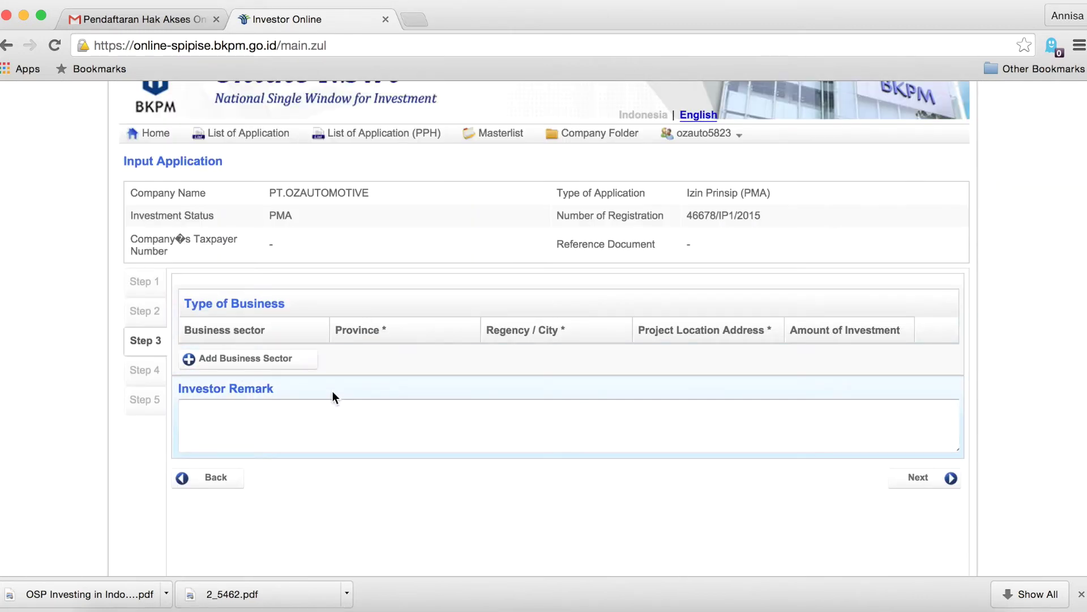
left_click(283, 365)
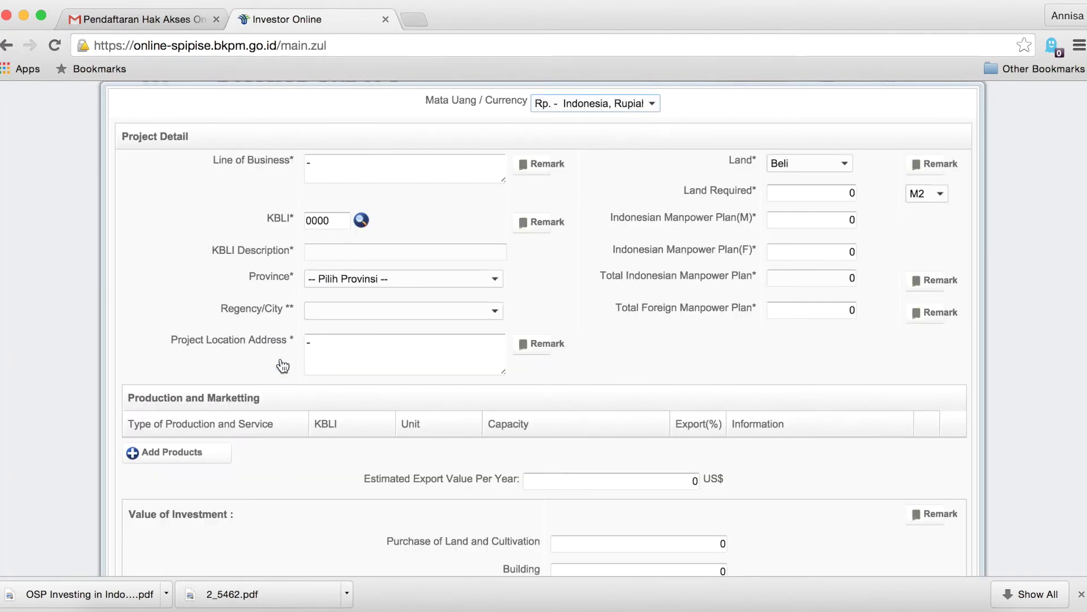
scroll(492, 387, "down", 2)
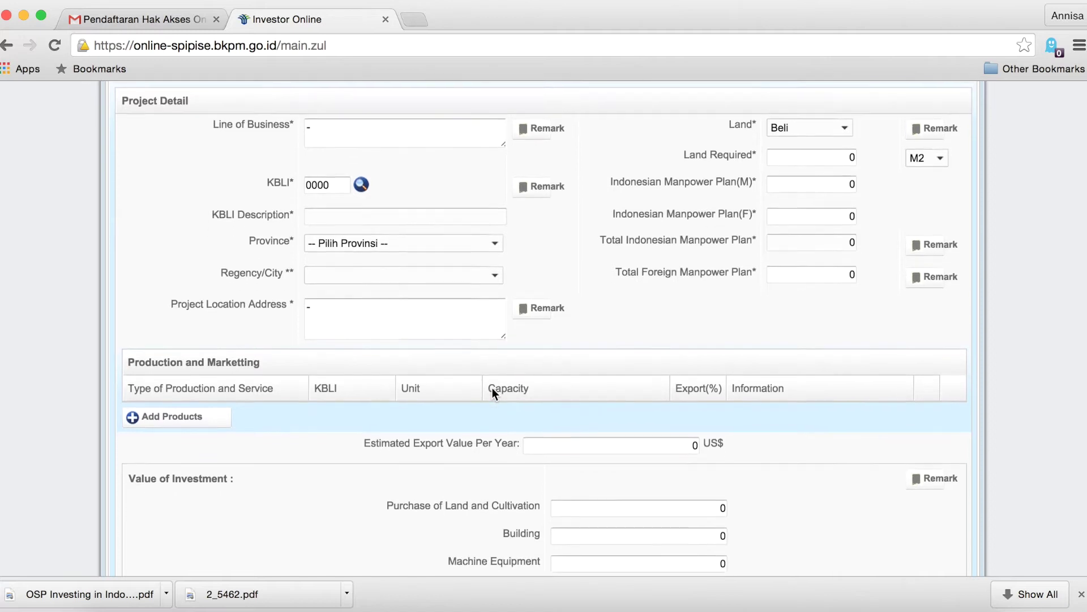
scroll(491, 388, "up", 3)
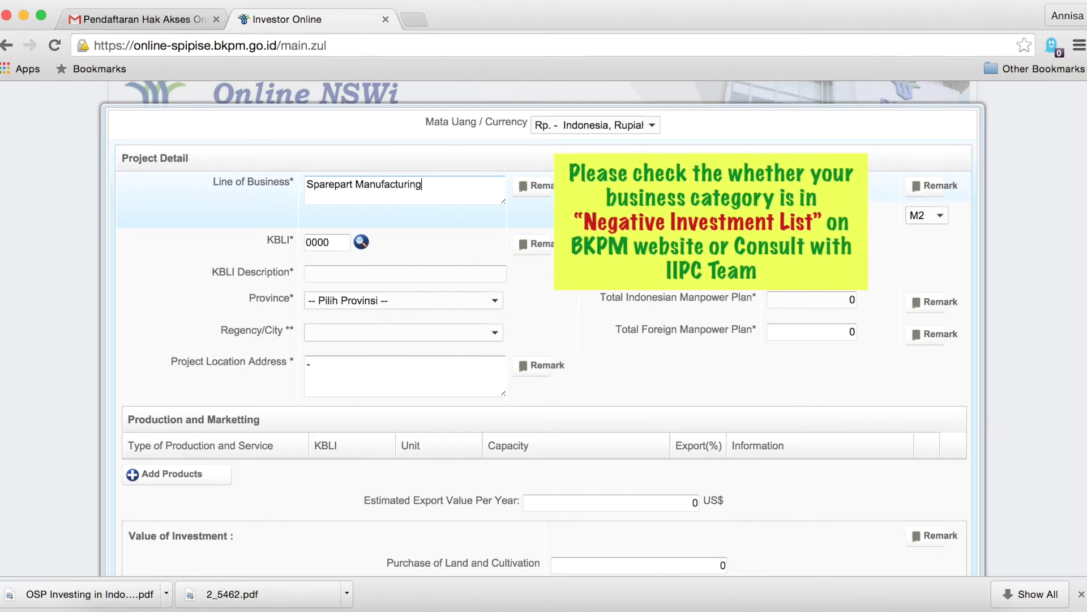
left_click(361, 243)
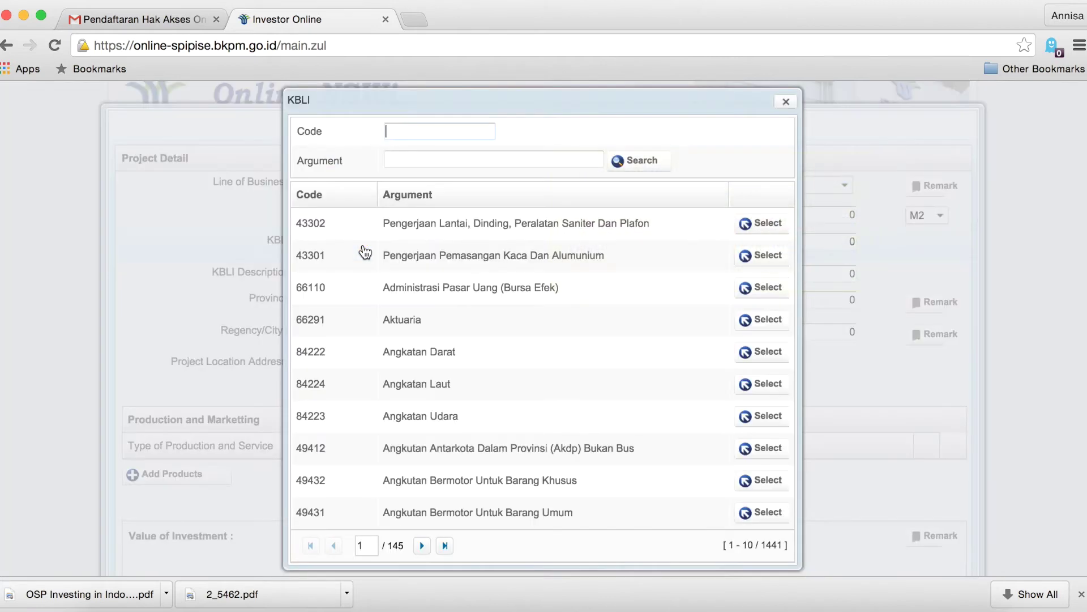
Search KBLI for 'suku cadang' after trying code 2093, and select 29300.
left_click(462, 131)
type("2093")
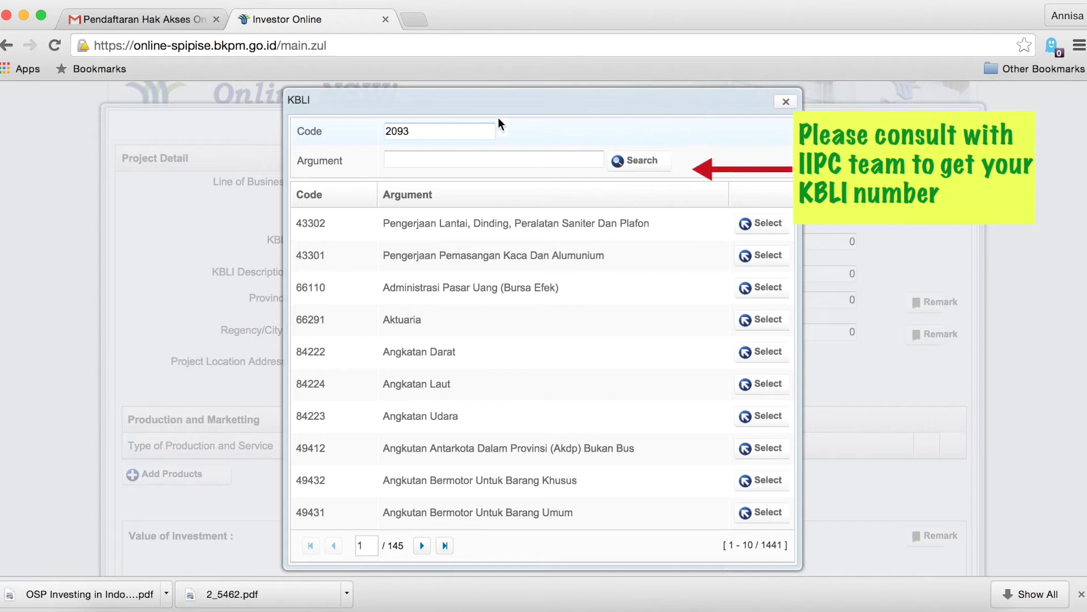
left_click(633, 164)
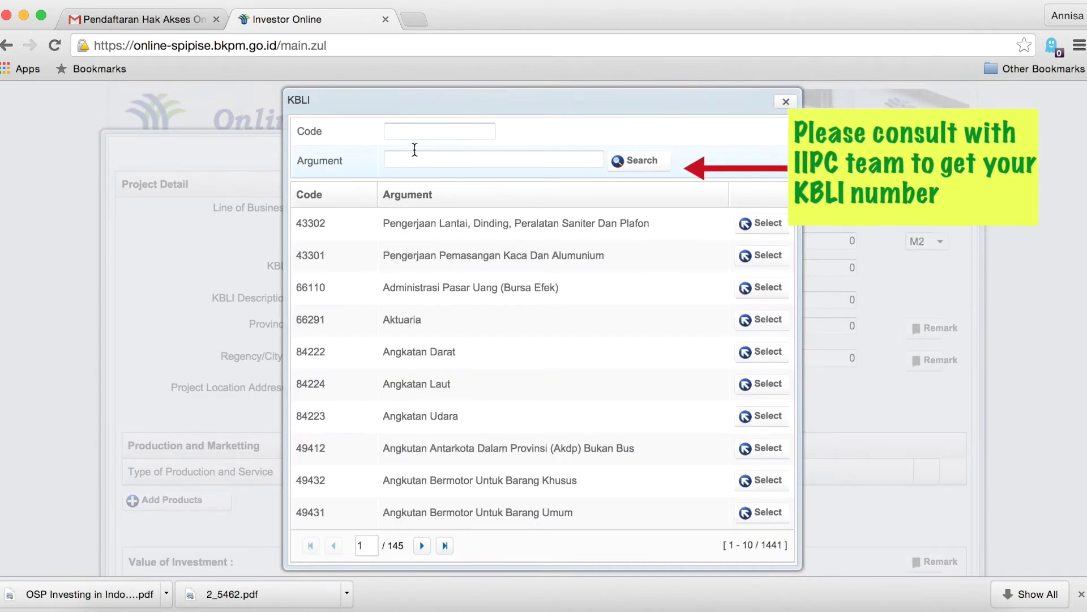
left_click(424, 158)
type("s")
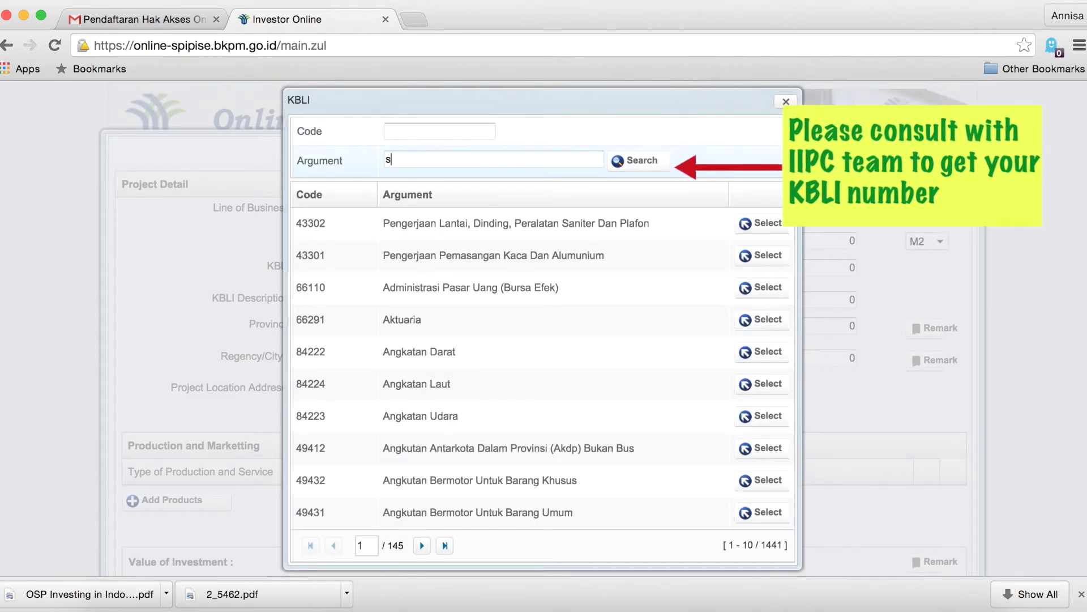
type("uku cadang")
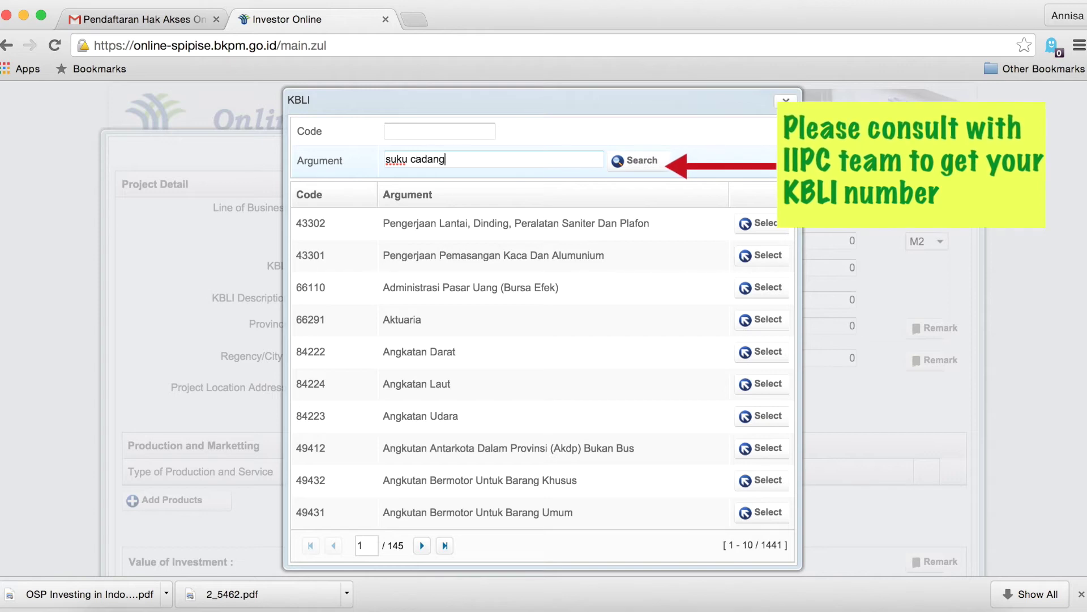
left_click(633, 161)
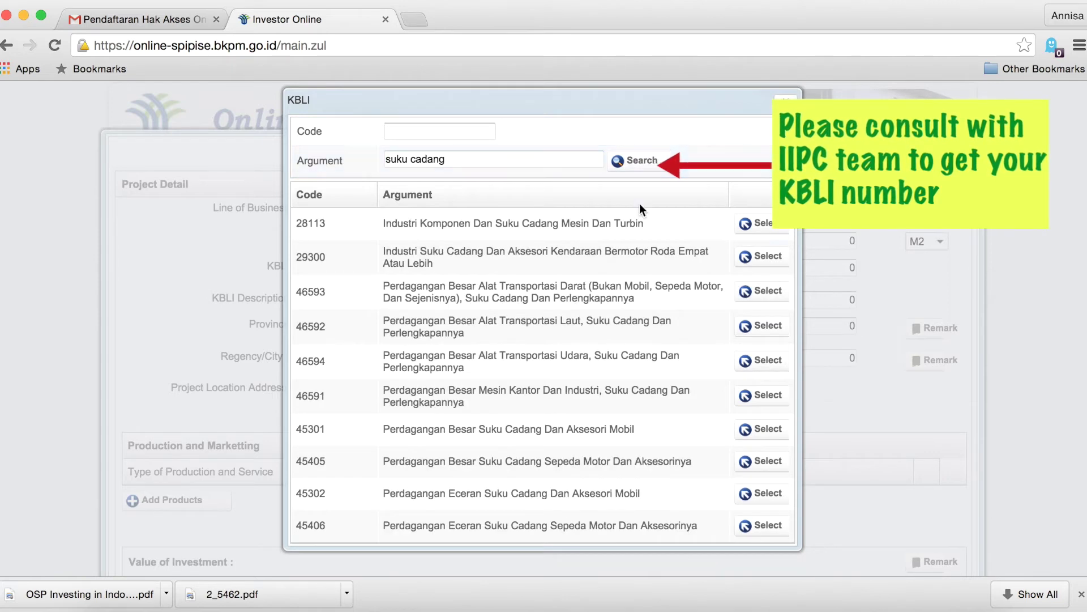
left_click(761, 259)
Set the project location to Kabupaten Pandeglang in Banten province.
scroll(518, 391, "down", 1)
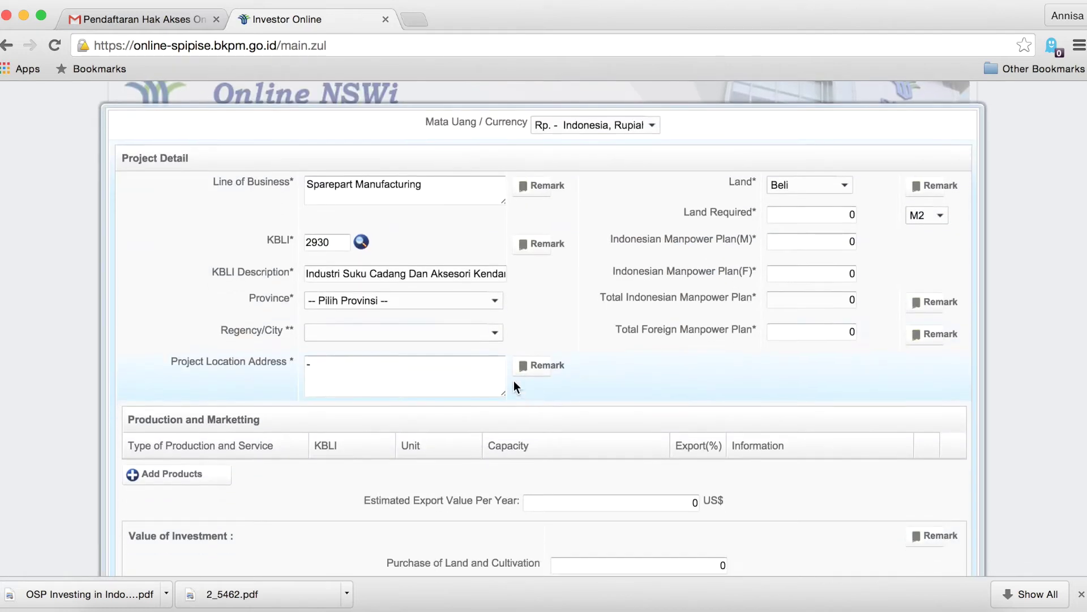
left_click(496, 300)
left_click(361, 311)
left_click(494, 333)
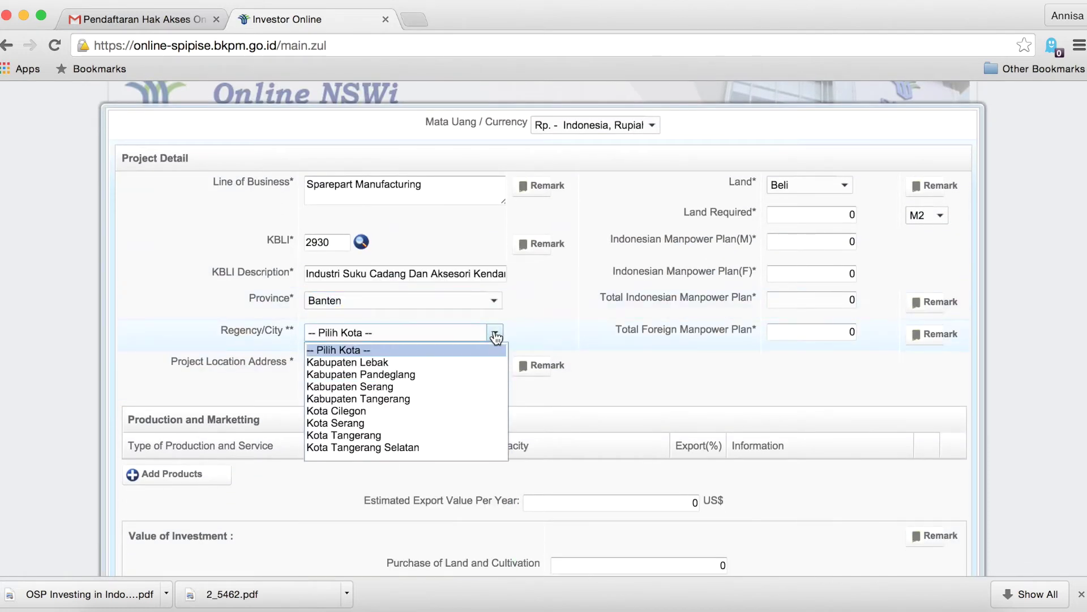
left_click(487, 375)
scroll(485, 372, "down", 1)
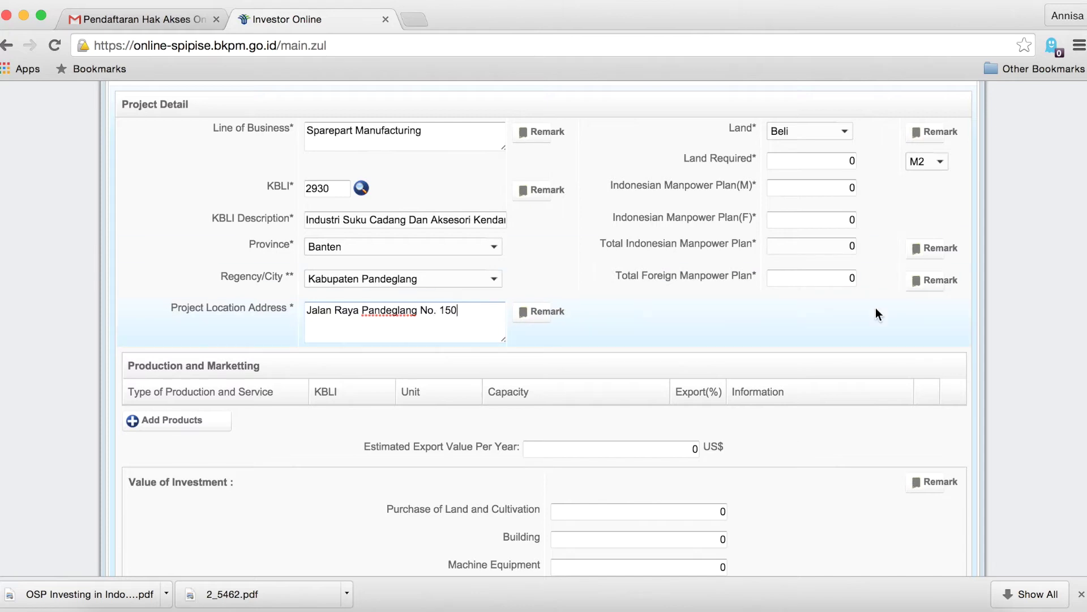
key("super+equal")
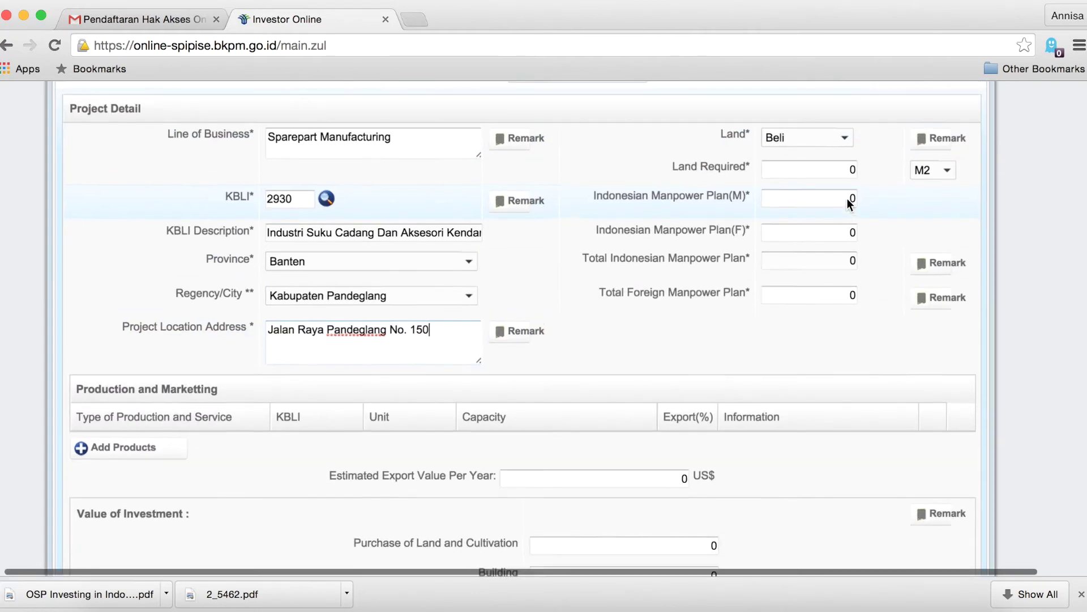
scroll(847, 200, "up", 2)
scroll(847, 204, "up", 5)
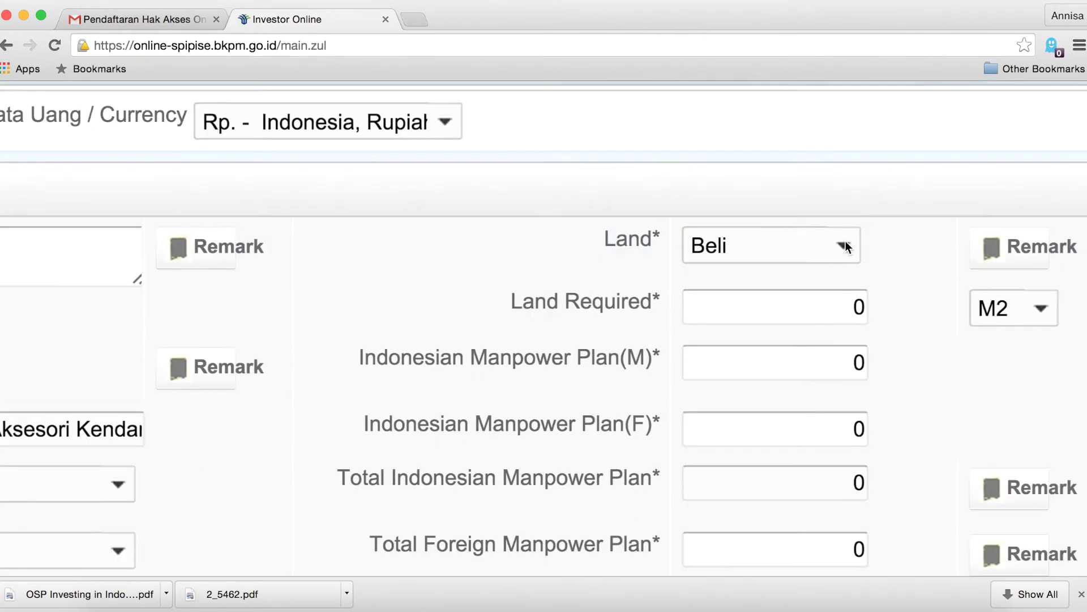
scroll(850, 267, "down", 2)
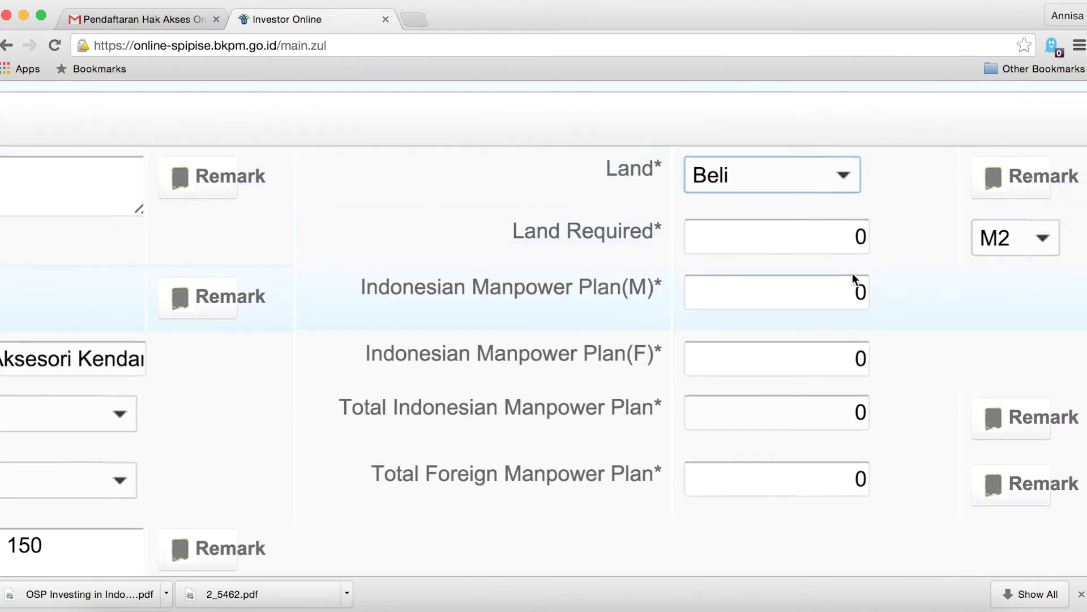
Rent 1000 M2 of land, plan 100 male, 100 female, 10 foreign workers, and add a product row.
left_click(844, 184)
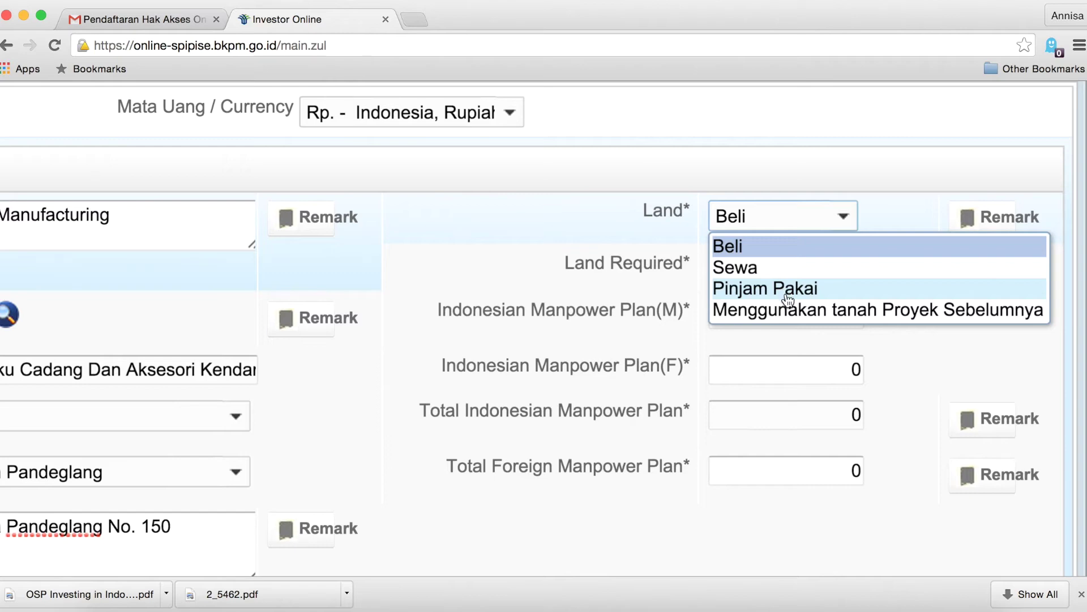
left_click(780, 268)
left_click(776, 262)
type("1000")
key("Tab")
type("100")
key("Tab")
type("100")
key("Tab")
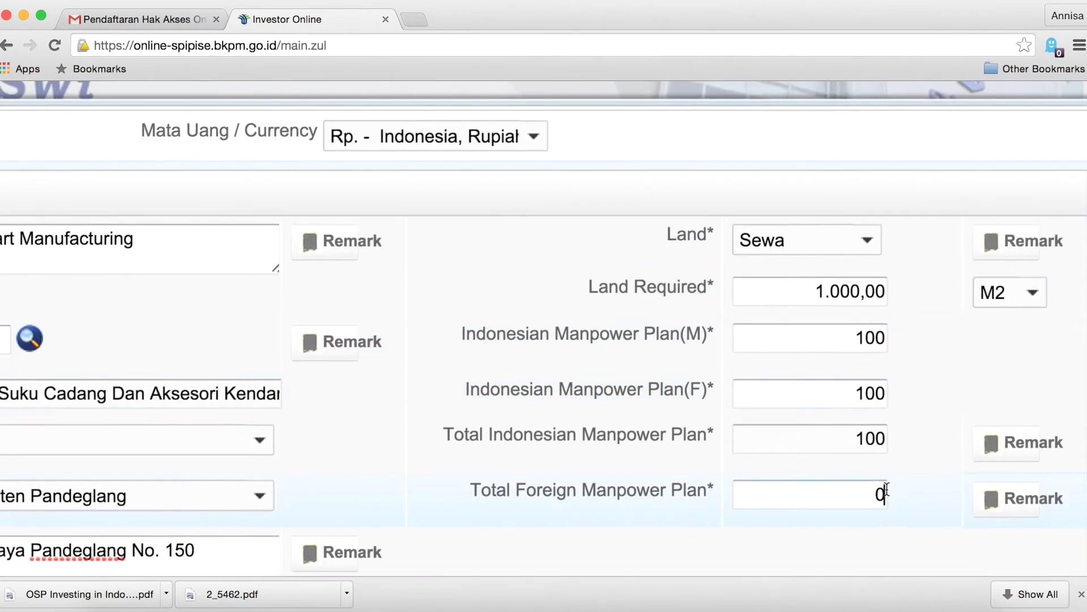
type("10")
scroll(752, 420, "down", 5)
key("super+minus")
scroll(397, 368, "down", 1)
left_click(217, 341)
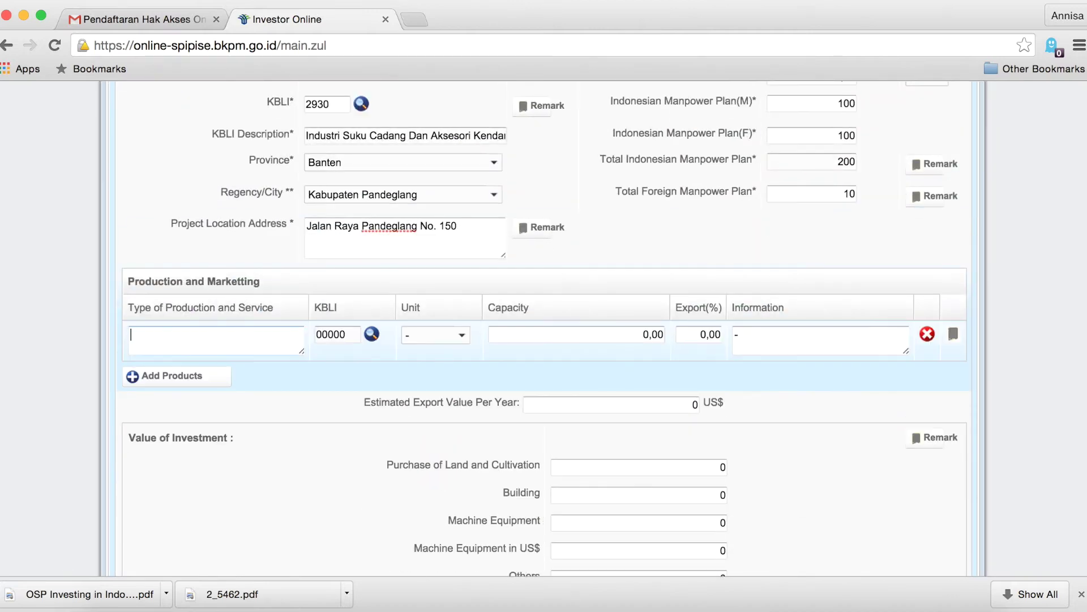
Describe the product as 'Suku Cadang dan Aksesoris Kendaraan' with KBLI 29300 and capacity unit Unit.
type("Suku Cadang dan Aksesoris Kendaraan")
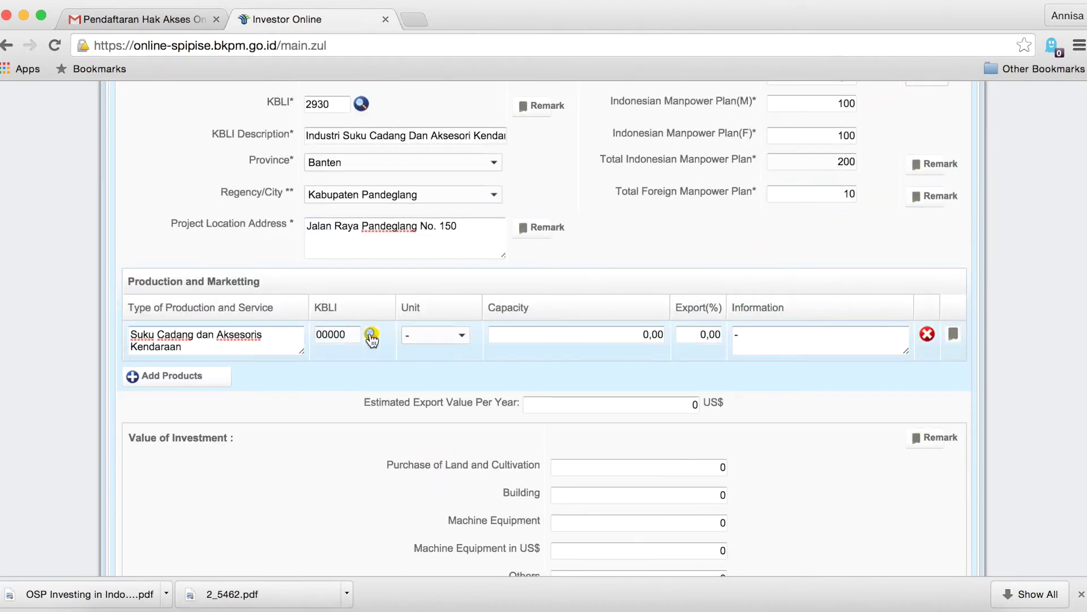
left_click(371, 334)
type("suku cadang")
key("Return")
left_click(759, 258)
left_click(449, 355)
scroll(466, 319, "up", 5)
scroll(466, 320, "down", 5)
left_click(389, 191)
Set the export share to 70% with the note '30% is to be sold in local market'.
scroll(565, 365, "up", 10)
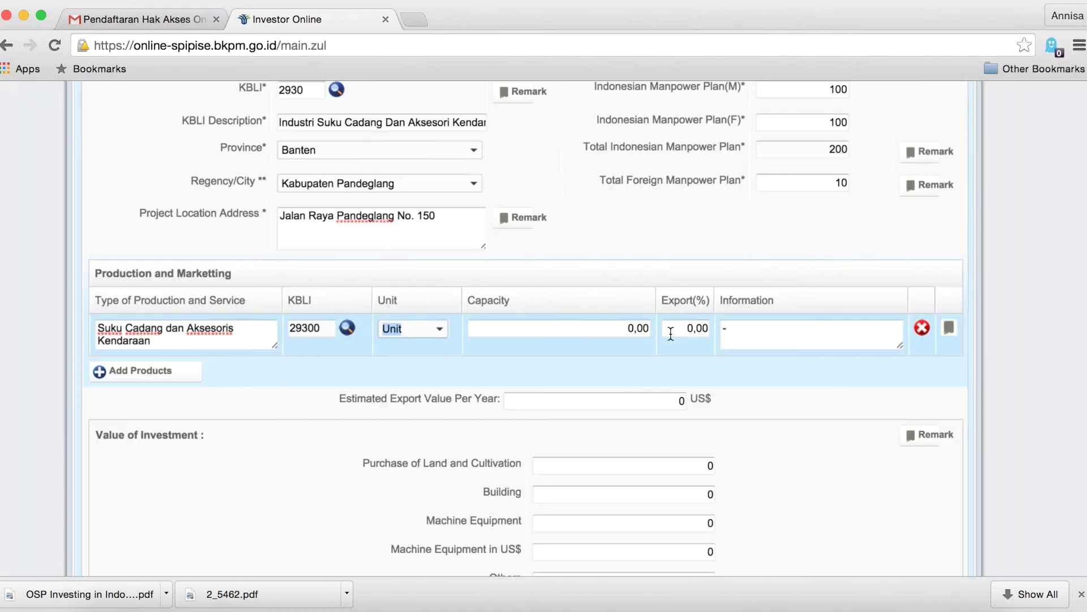
key("Tab")
type("70")
left_click(865, 335)
type("30% is to be sold in local market")
Enter investment values: Building 100000, Machine Equipment 500000, and 500.000 in US$.
key("Tab")
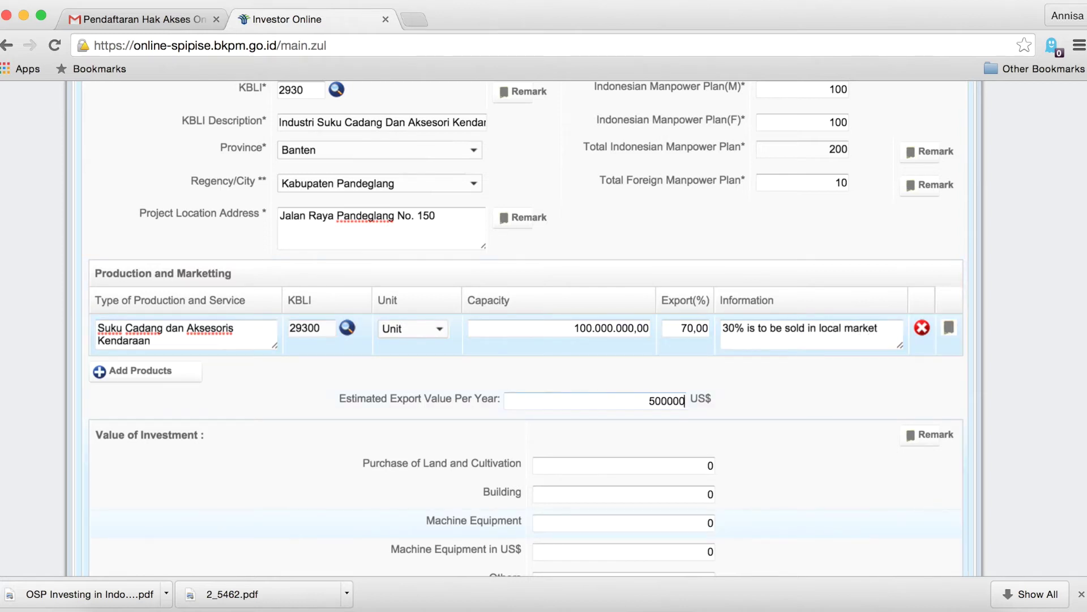
key("Tab")
key("Tab")
scroll(510, 340, "down", 3)
type("100000")
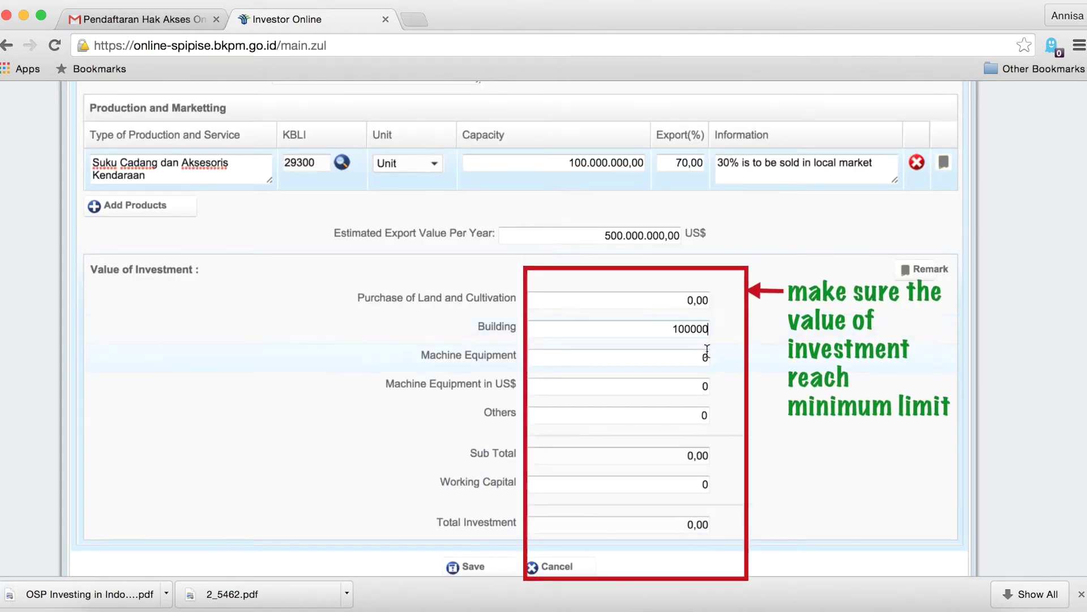
key("Tab")
type("500000")
key("Tab")
type("500.000")
left_click(695, 460)
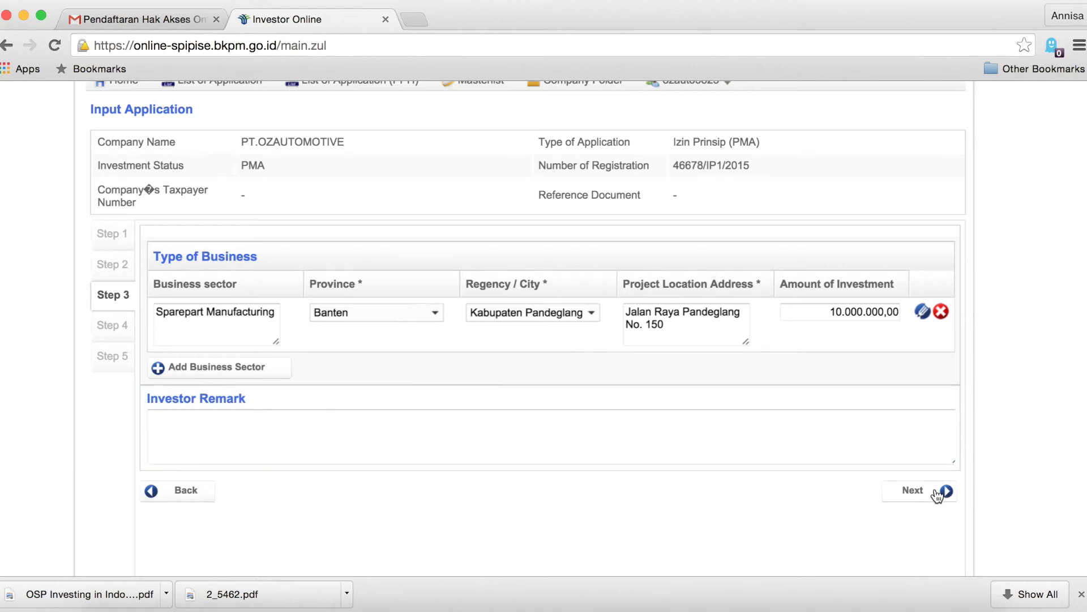
Open a blank Form Input Shareholder in the Step 4 Shareholder section.
scroll(934, 494, "down", 2)
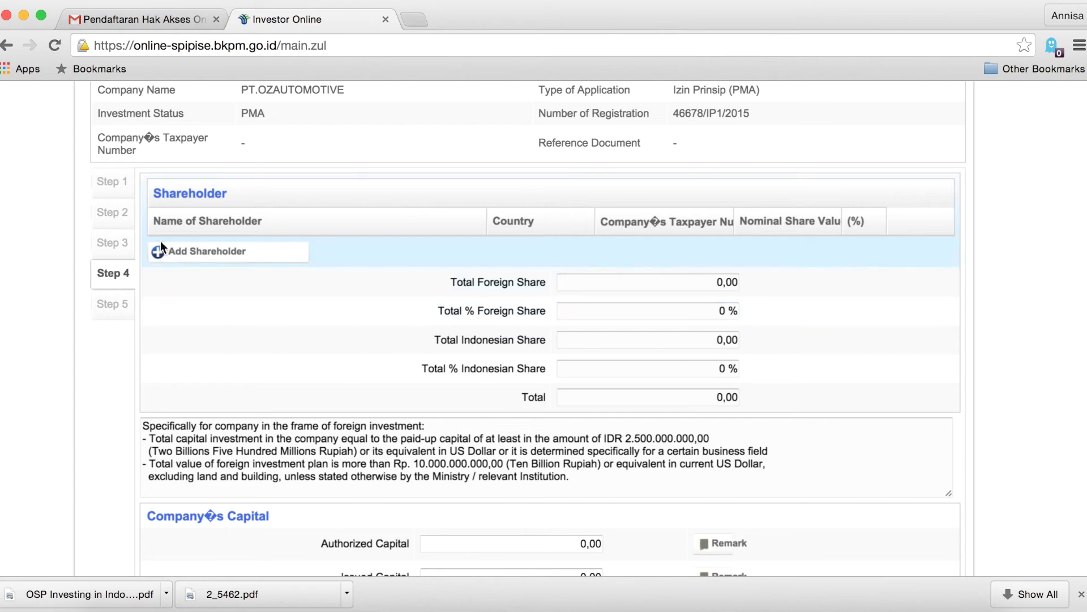
left_click(264, 262)
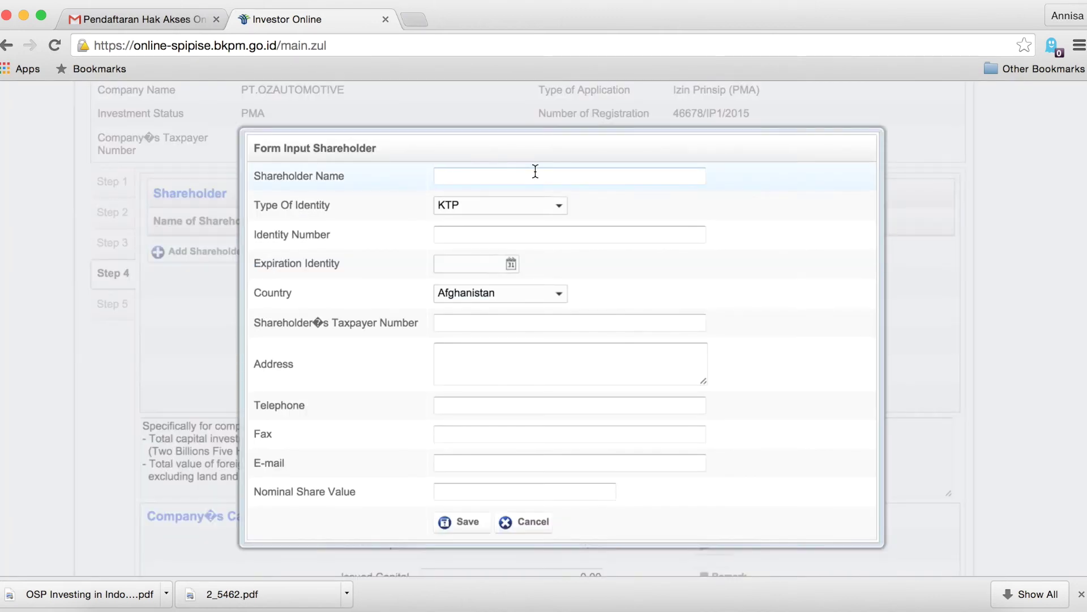
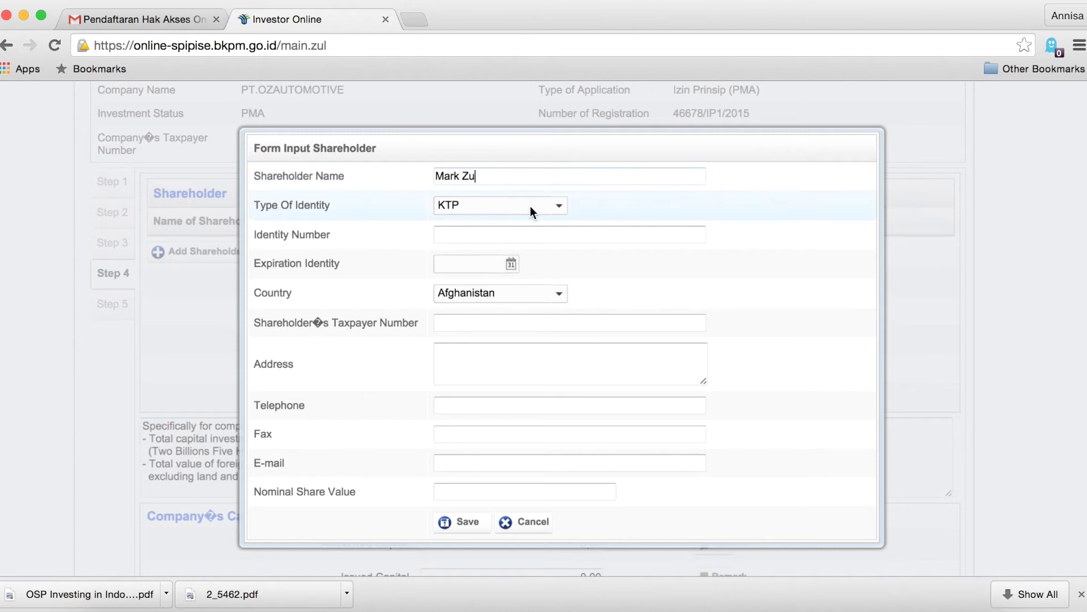
Enter the first shareholder's name and passport number, expiring 22-10-2015, with country Australia.
left_click(532, 206)
left_click(549, 253)
left_click(566, 234)
type("1234567")
left_click(511, 263)
left_click(658, 298)
left_click(658, 297)
left_click(657, 297)
left_click(600, 376)
left_click(550, 292)
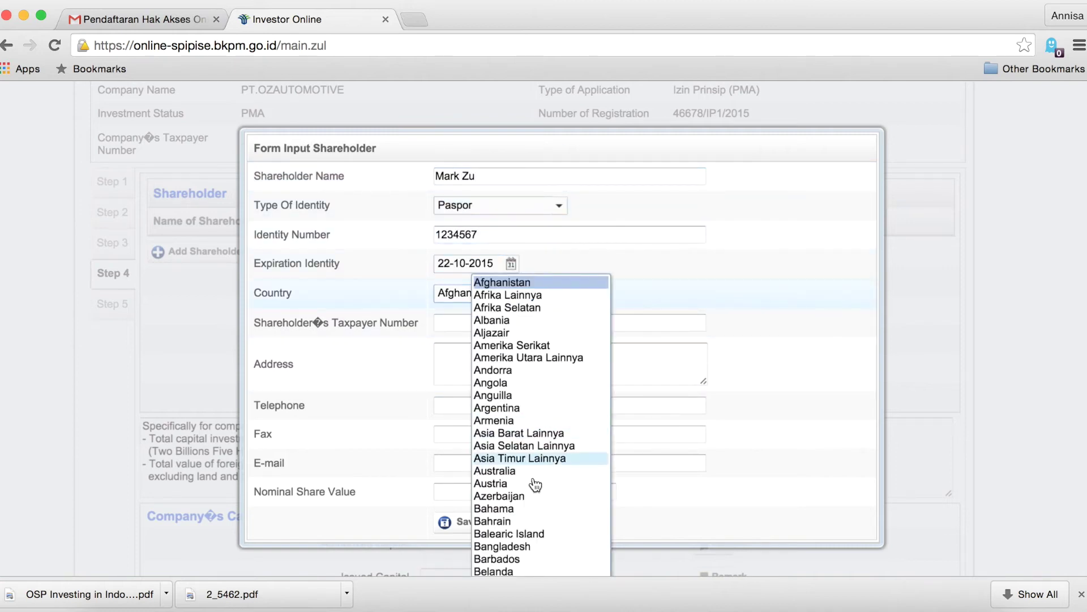
left_click(510, 477)
scroll(504, 345, "down", 1)
Add the first shareholder's taxpayer number, address, phone, e-mail and nominal value 5000000, then save.
left_click(509, 303)
type("123456")
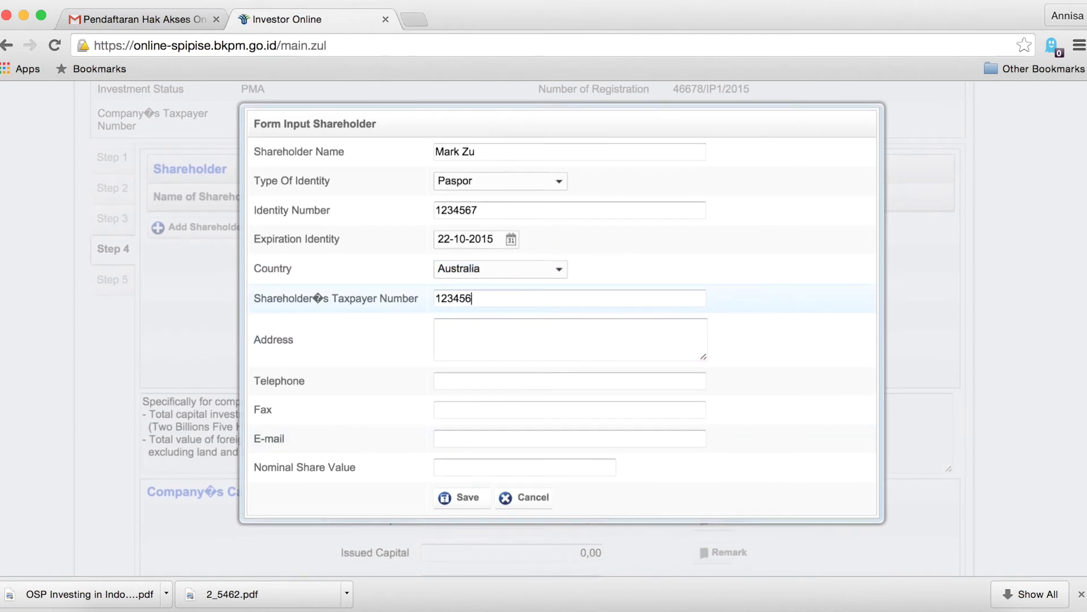
type("7")
left_click(503, 330)
type("Kensington Road, NSW")
left_click(490, 380)
type("12345678")
left_click(471, 439)
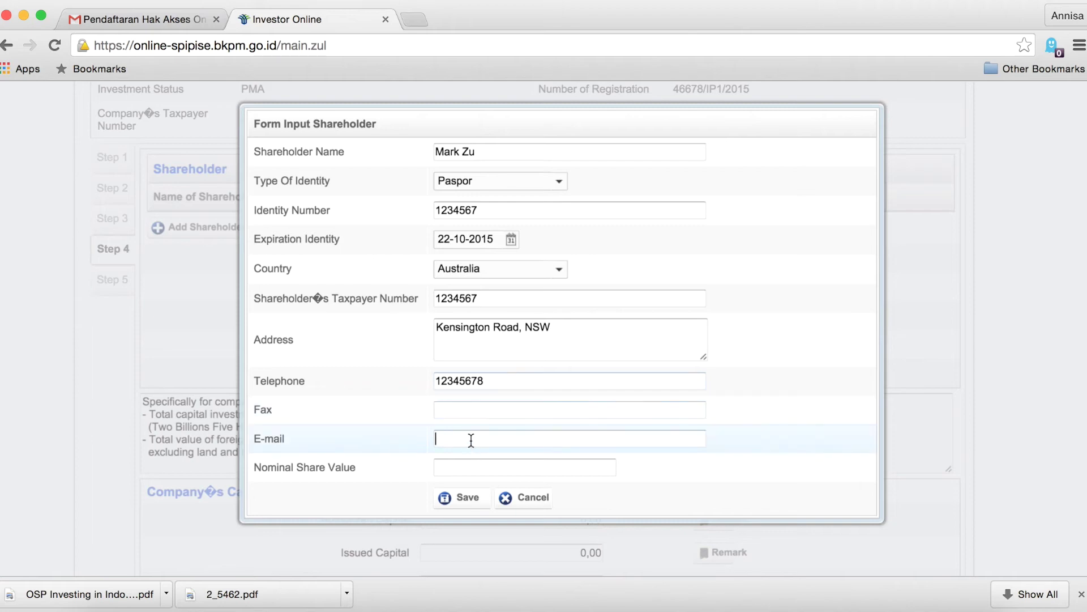
left_click(488, 471)
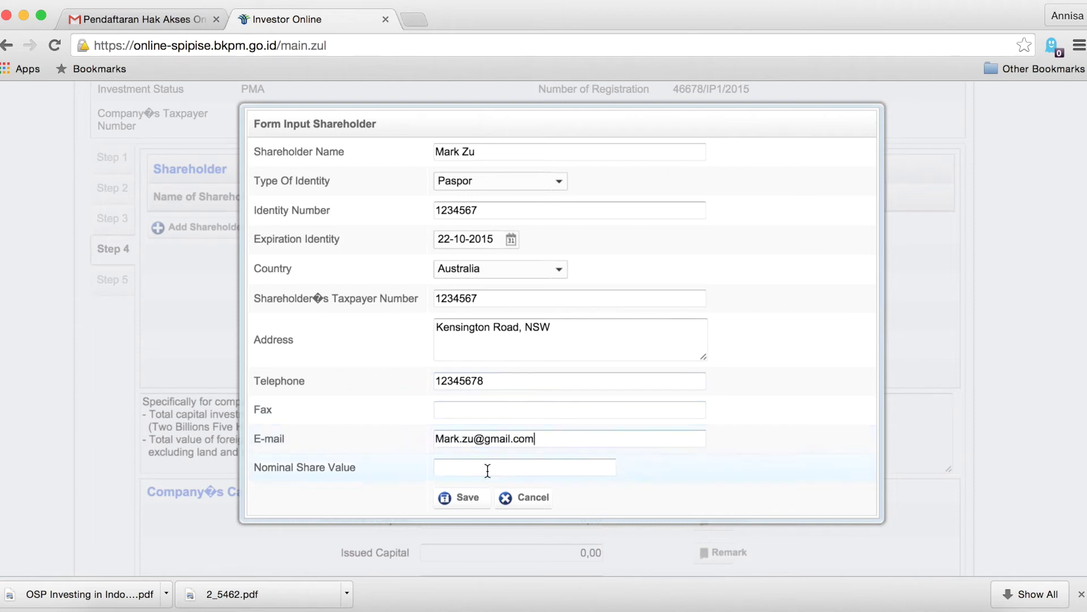
type("5000000")
left_click(466, 467)
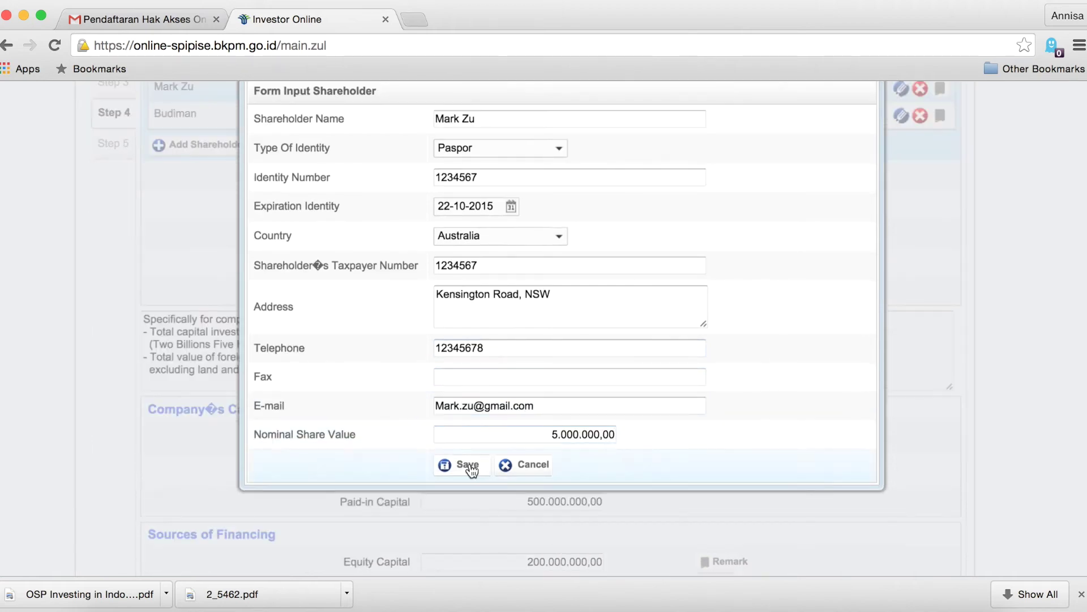
Start a second shareholder with an identity number expiring 25-09-2015 and country Indonesia.
left_click(219, 260)
left_click(526, 180)
left_click(555, 236)
type("12345678")
left_click(510, 264)
left_click(655, 304)
left_click(655, 304)
left_click(624, 376)
left_click(559, 293)
scroll(556, 396, "down", 10)
left_click(515, 482)
Add the second shareholder's taxpayer number, address, fax, e-mail and nominal value 50, then save.
left_click(493, 316)
type("123456678")
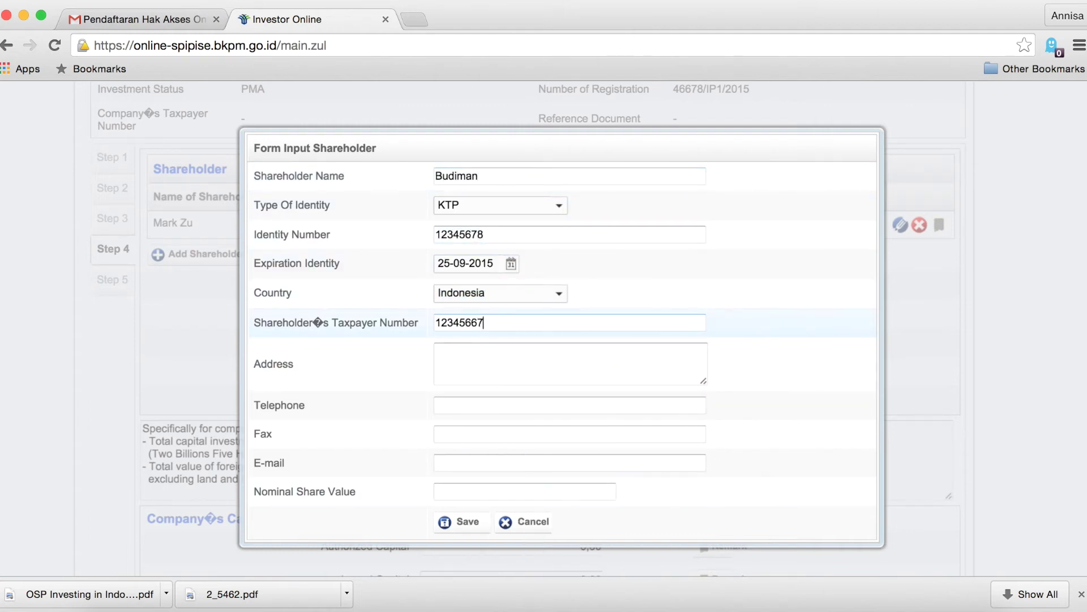
left_click(484, 369)
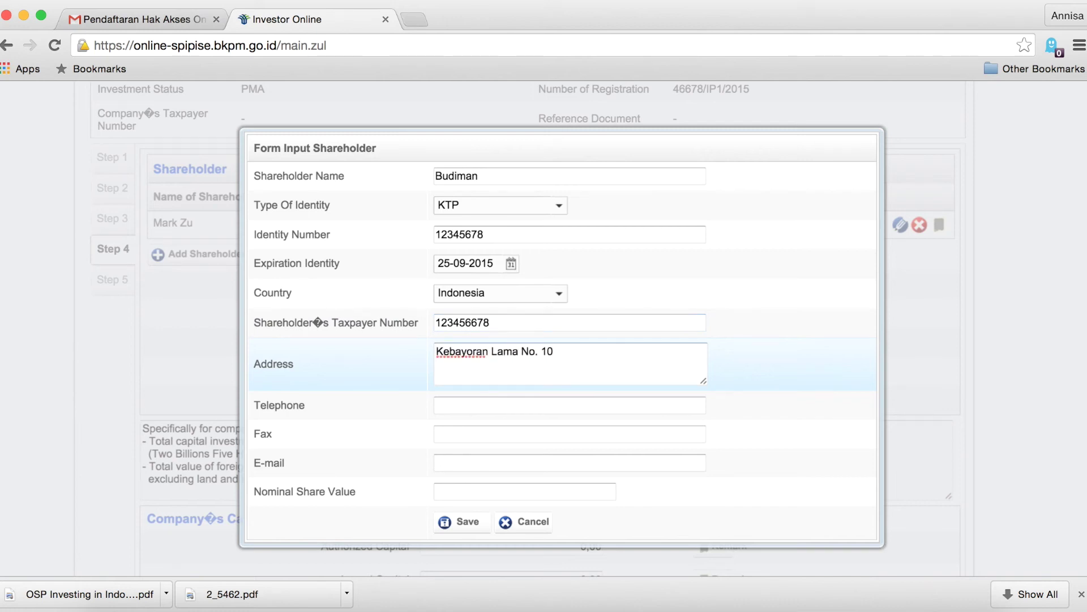
left_click(476, 436)
type("1234567")
left_click(481, 462)
left_click(485, 491)
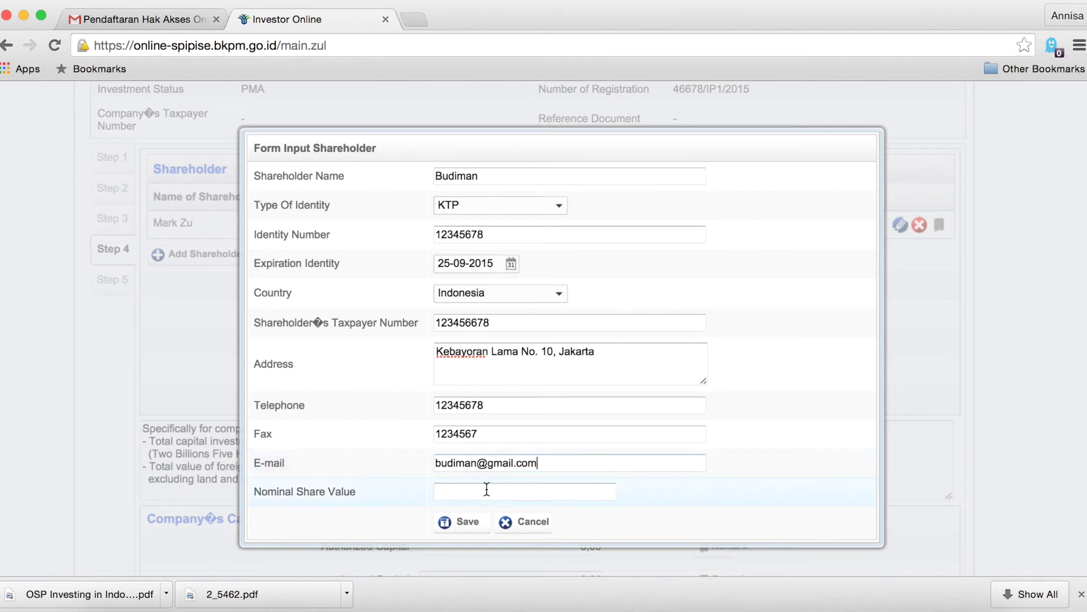
type("5000000")
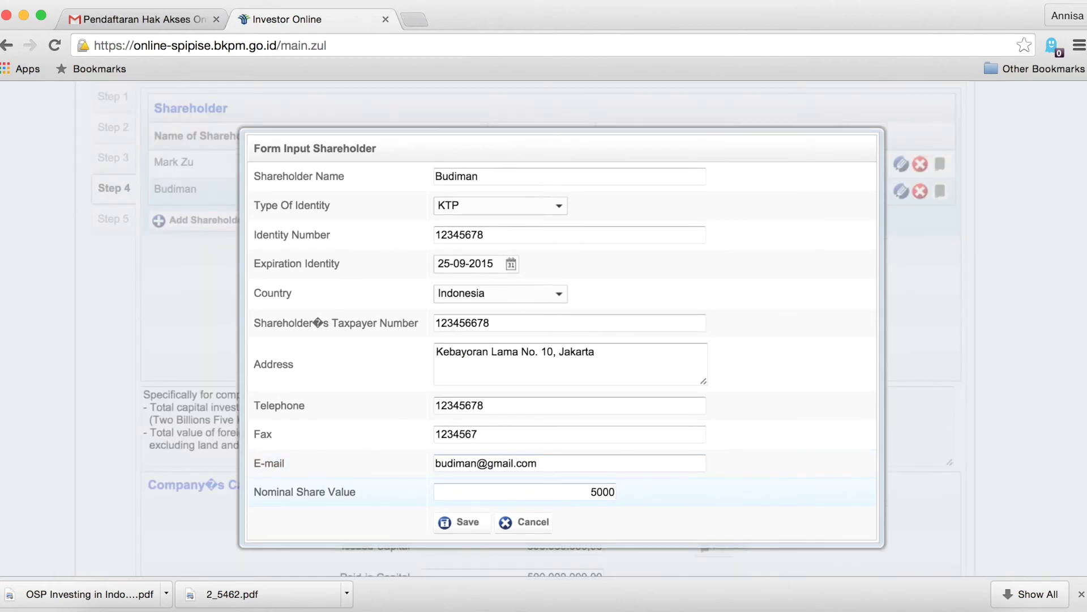
left_click(468, 523)
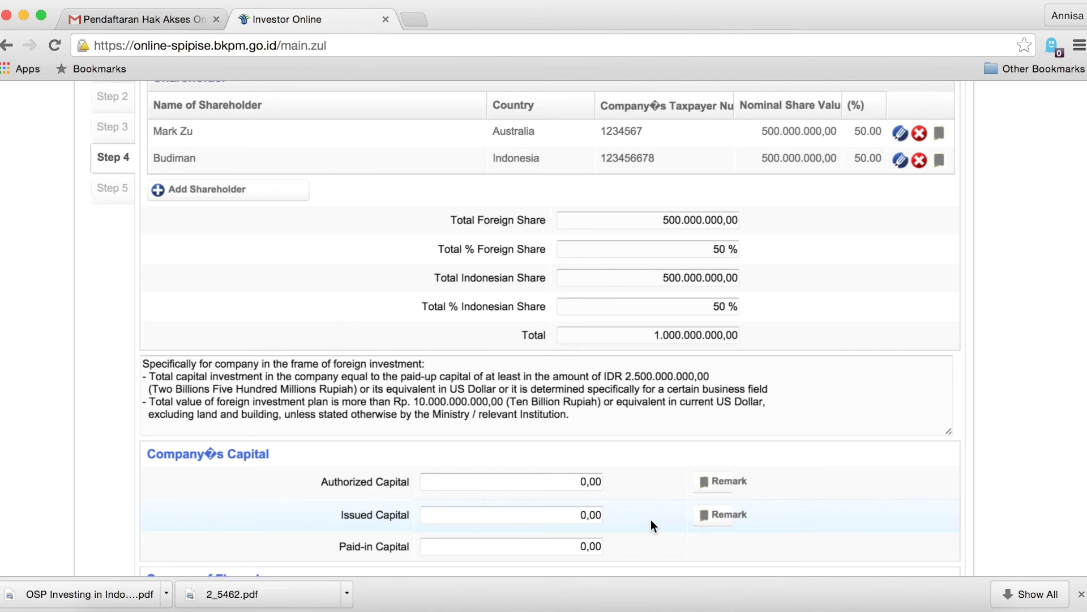
Fill the Company's Capital and financing fields, entering 100 in the selected field, then go Next.
scroll(650, 519, "up", 1)
scroll(651, 518, "down", 2)
scroll(651, 520, "down", 5)
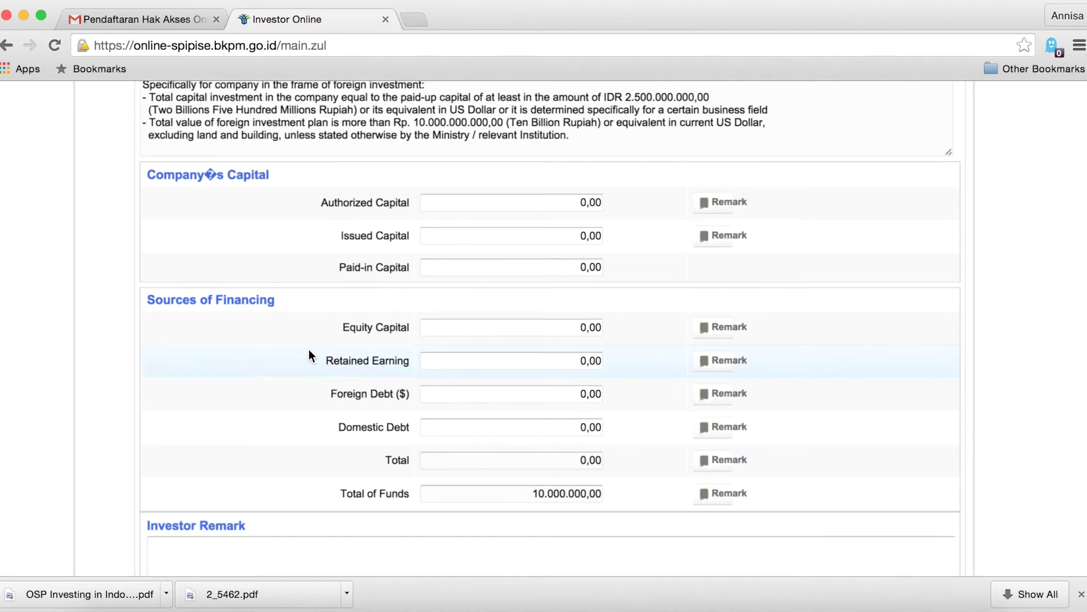
scroll(310, 356, "up", 2)
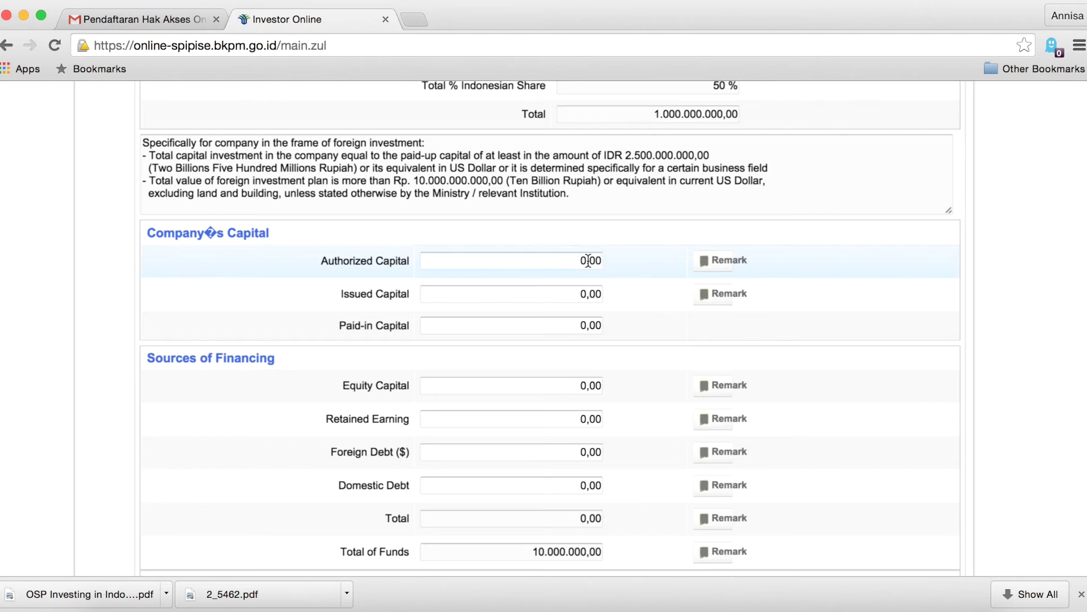
left_click_drag(578, 261, 609, 260)
scroll(612, 263, "up", 2)
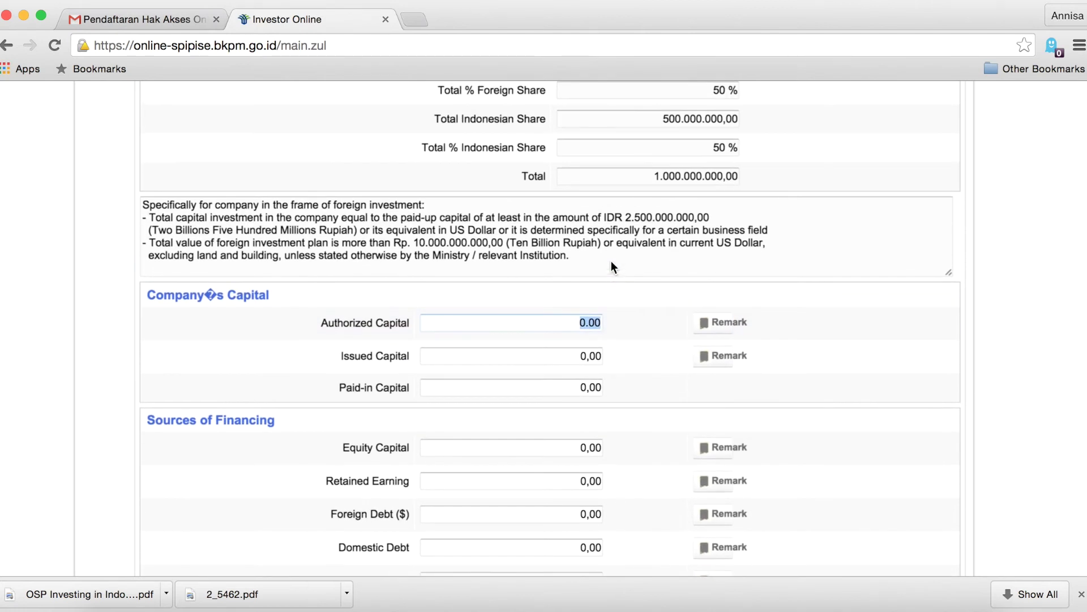
type("100")
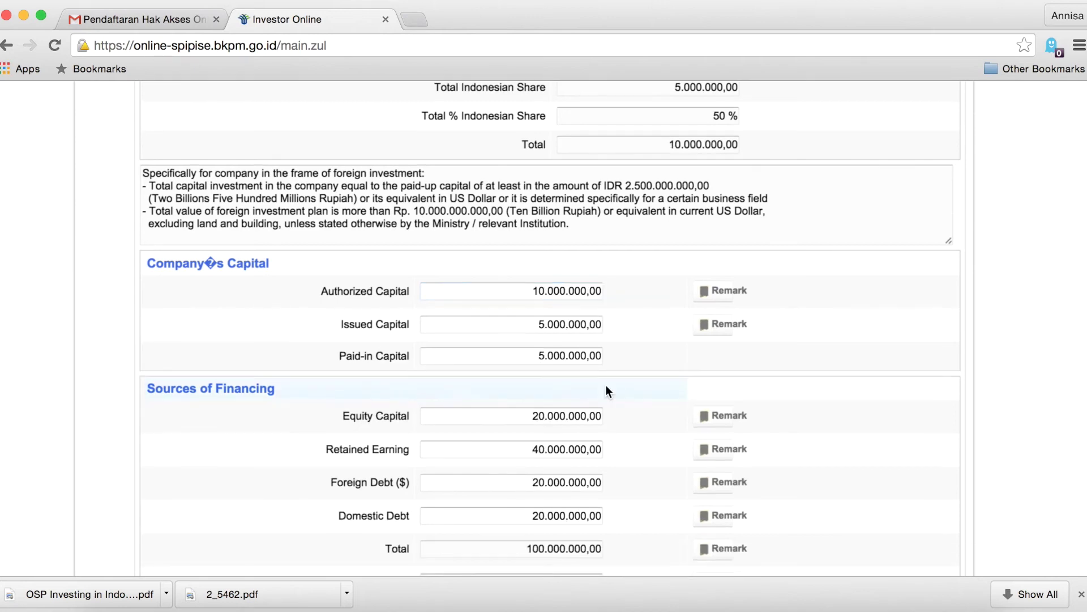
scroll(606, 385, "down", 5)
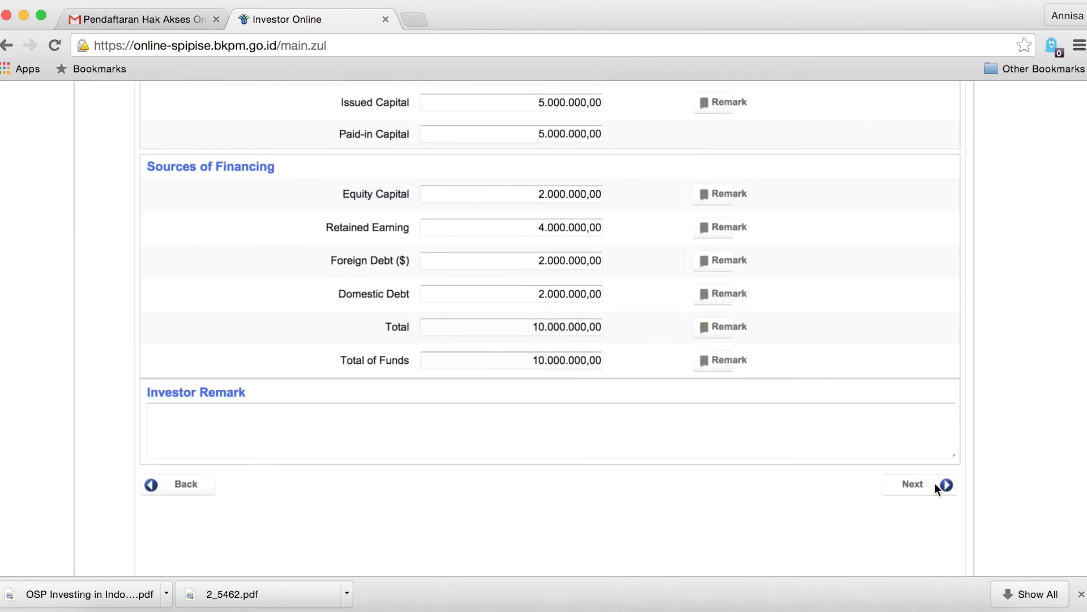
left_click(936, 485)
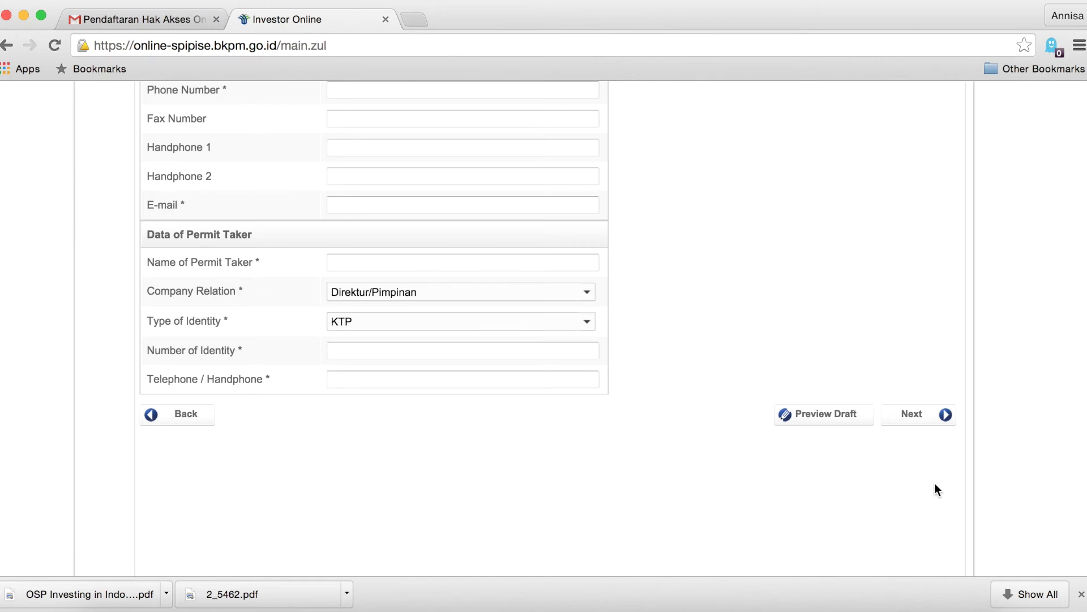
Set the company relation to Direktur/Pimpinan and begin the taxpayer number.
scroll(805, 381, "up", 1)
scroll(804, 377, "up", 8)
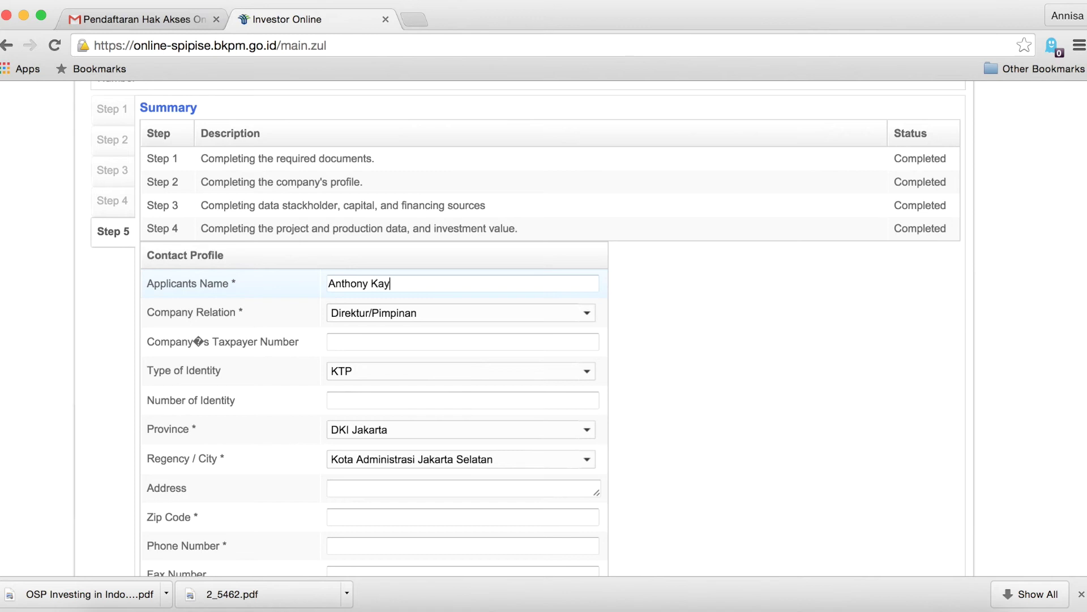
left_click(586, 315)
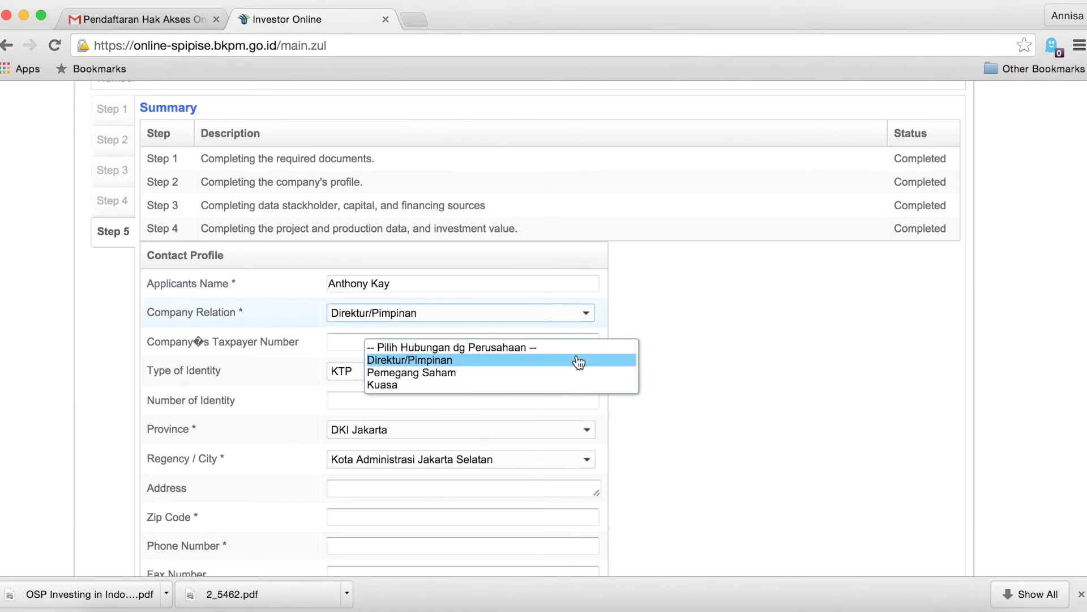
scroll(579, 362, "up", 5)
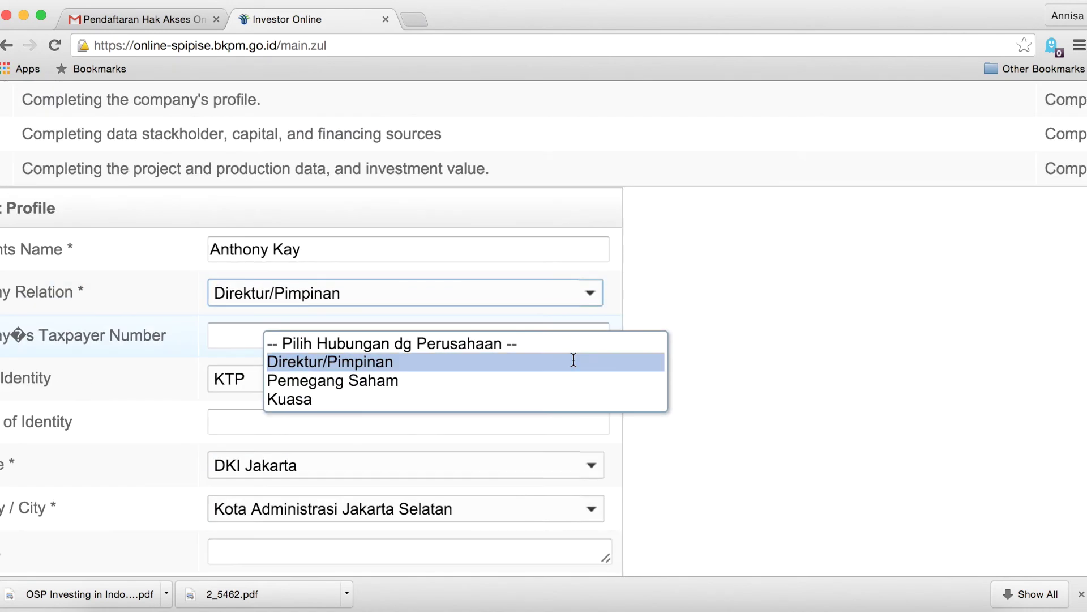
left_click(573, 361)
scroll(572, 359, "down", 5)
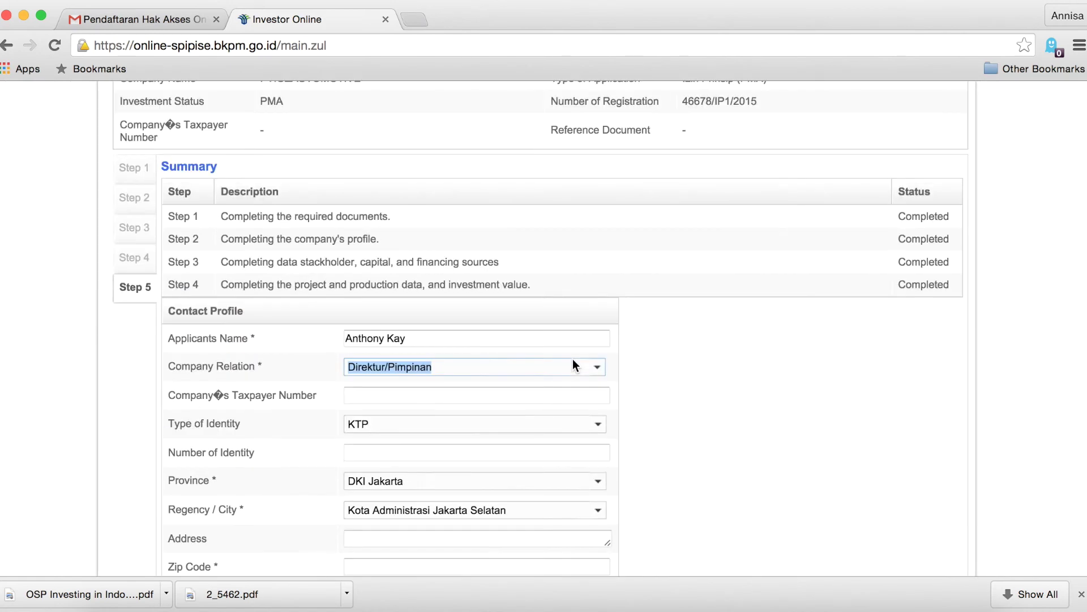
left_click(561, 405)
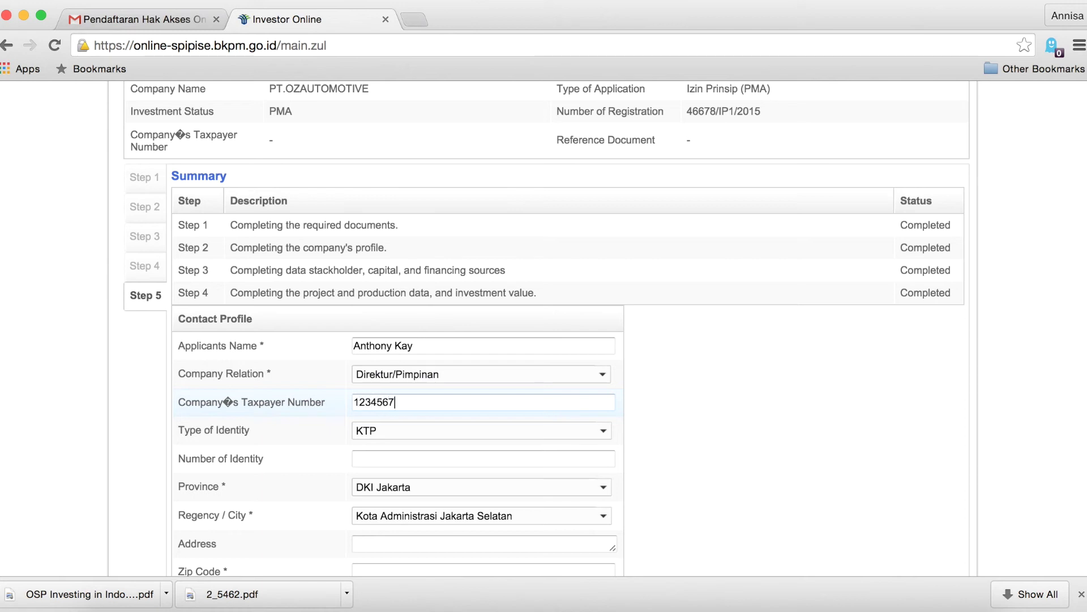
Choose Paspor as the contact's identity type and enter the identity number.
scroll(715, 404, "down", 3)
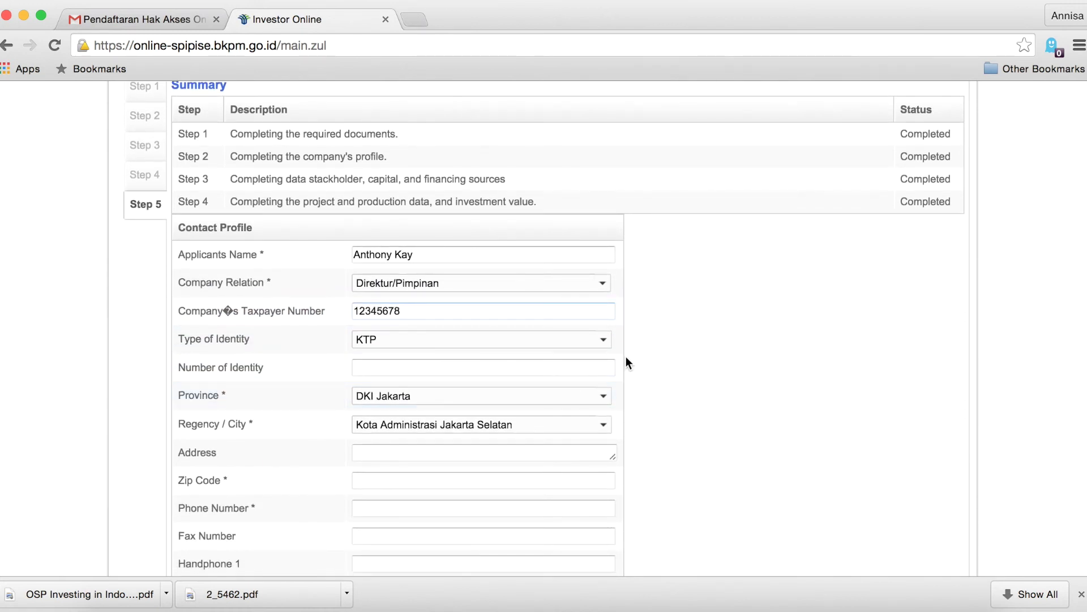
left_click(591, 346)
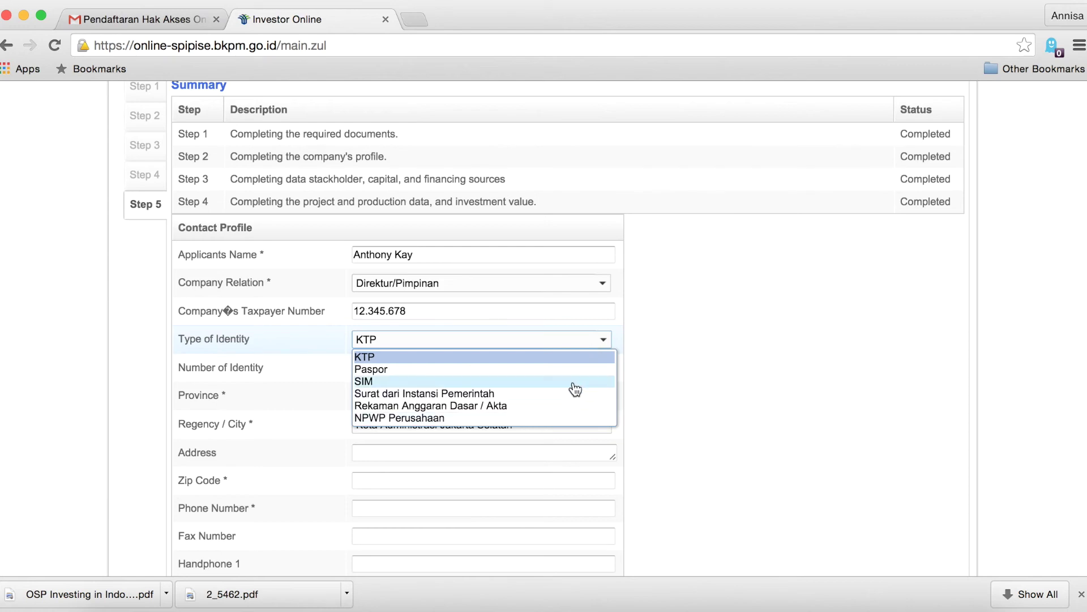
scroll(570, 382, "up", 3)
left_click(365, 364)
left_click(365, 364)
type("12345678")
Fill in the contact's Jakarta address, zip code, phone number and e-mail.
scroll(384, 369, "down", 3)
left_click(534, 349)
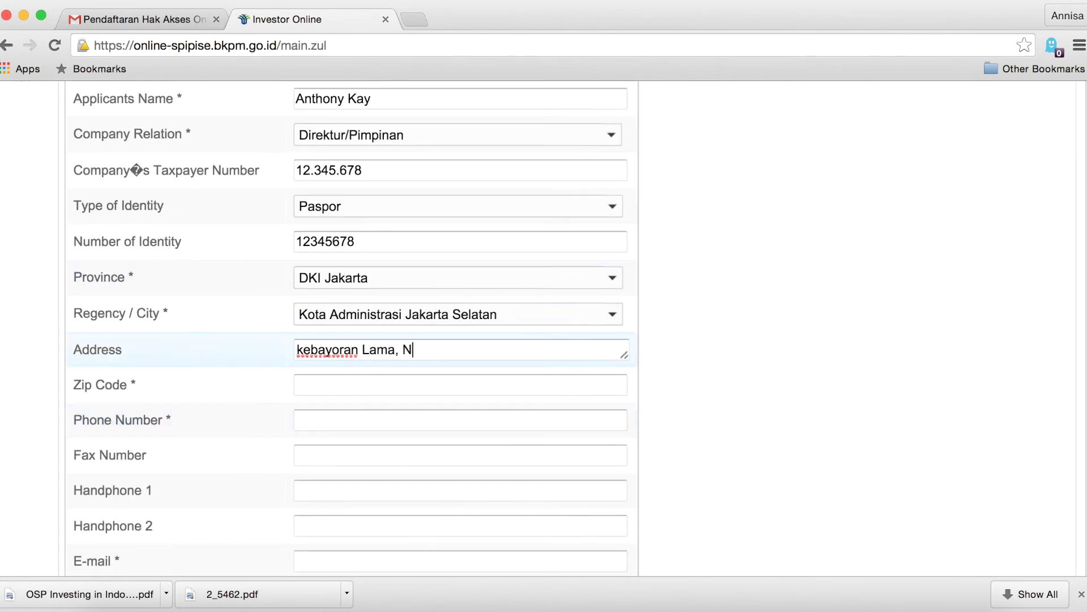
left_click(518, 384)
type("20000")
left_click(544, 420)
type("12345678")
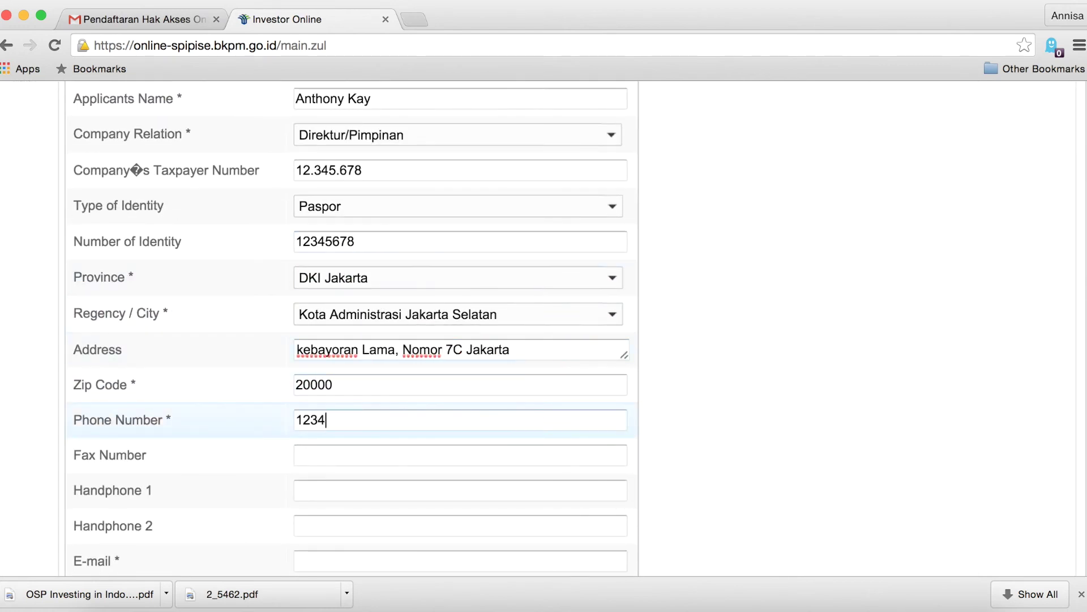
scroll(525, 352, "down", 8)
left_click(526, 300)
Enter the permit taker's name, Paspor identity type and identity number.
scroll(485, 313, "down", 3)
left_click(486, 278)
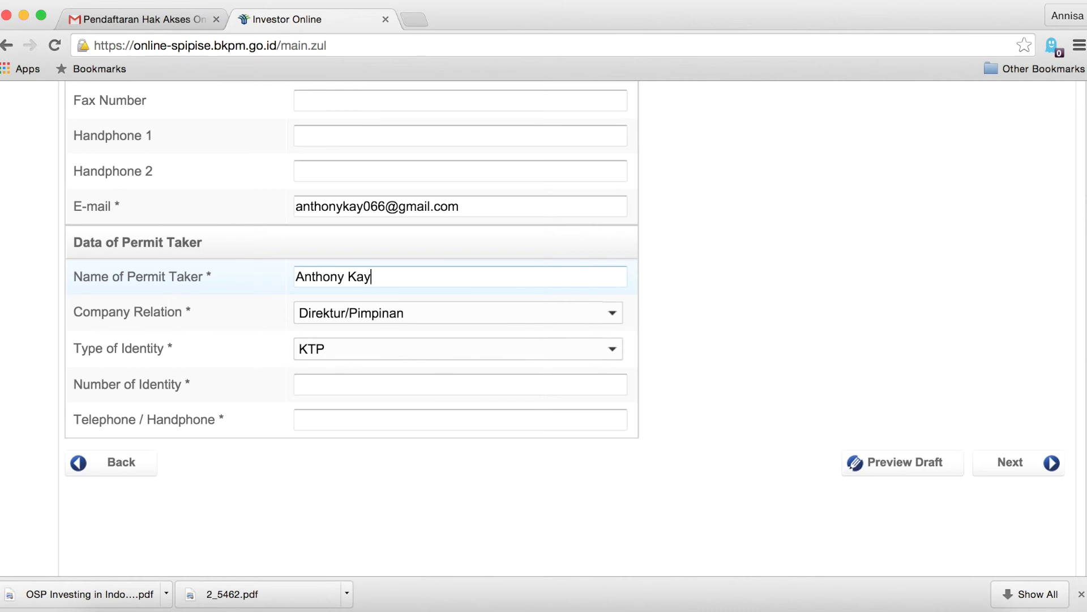
left_click(500, 344)
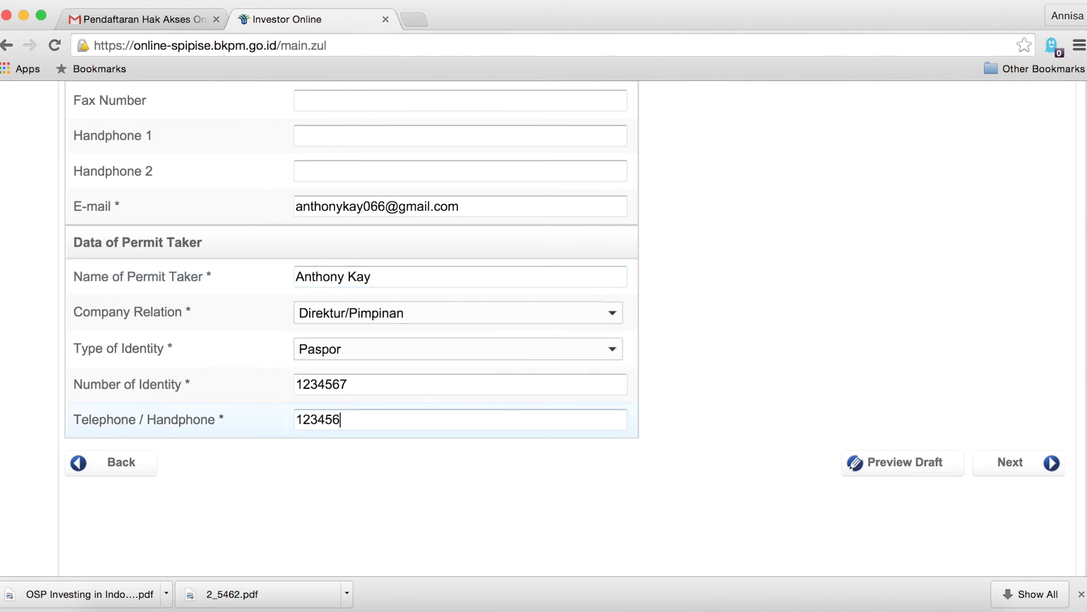
type("78")
scroll(821, 573, "down", 3)
key("super+minus")
key("super+minus")
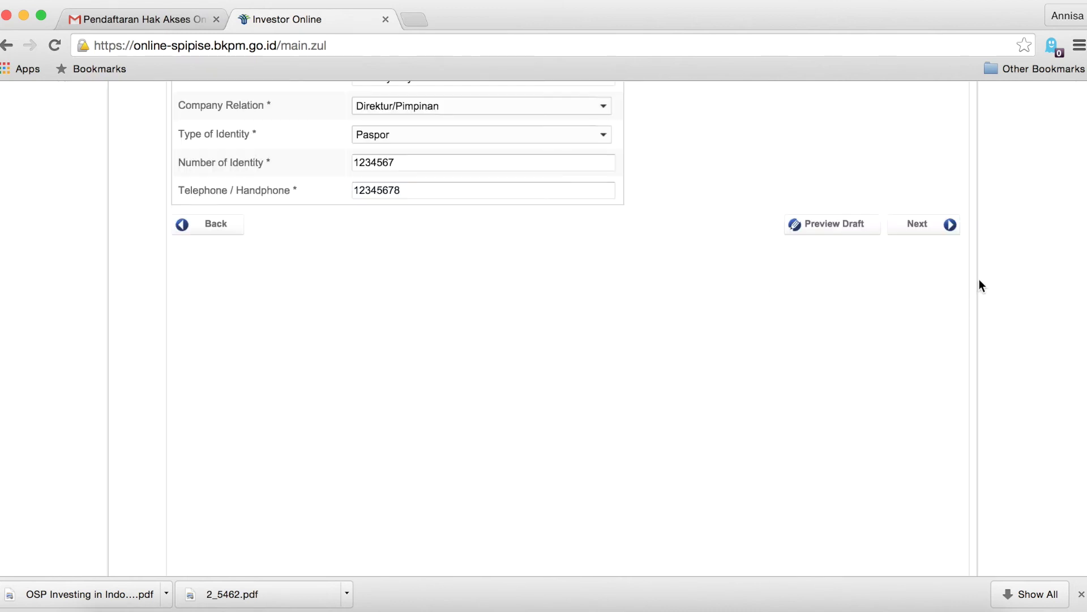
Accept the BKPM Privacy Policy, send the application with Kirim, and acknowledge the success message.
left_click(935, 235)
left_click(80, 474)
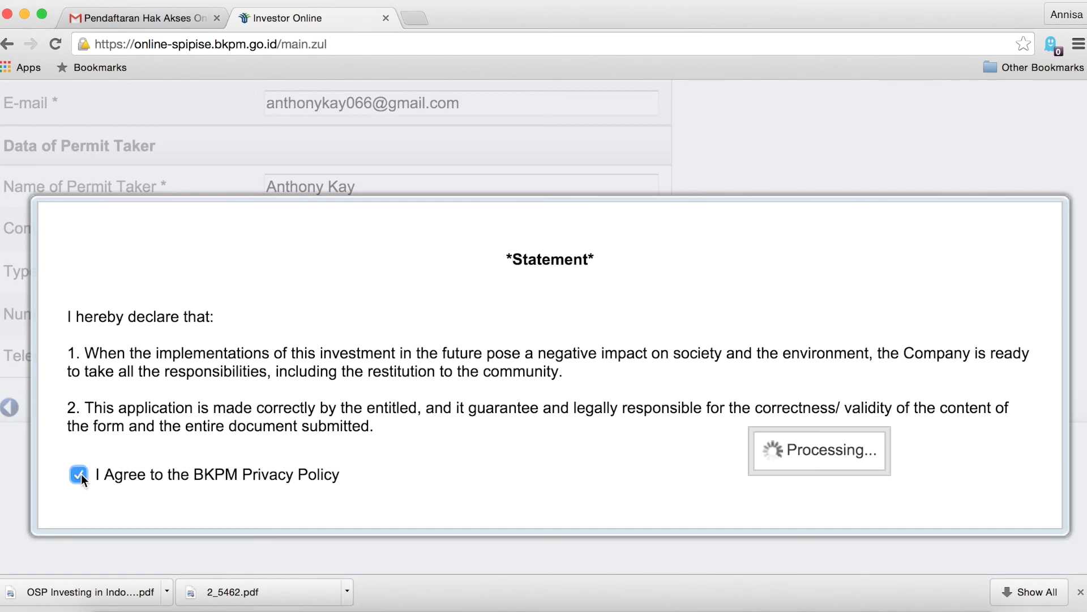
scroll(528, 464, "down", 5)
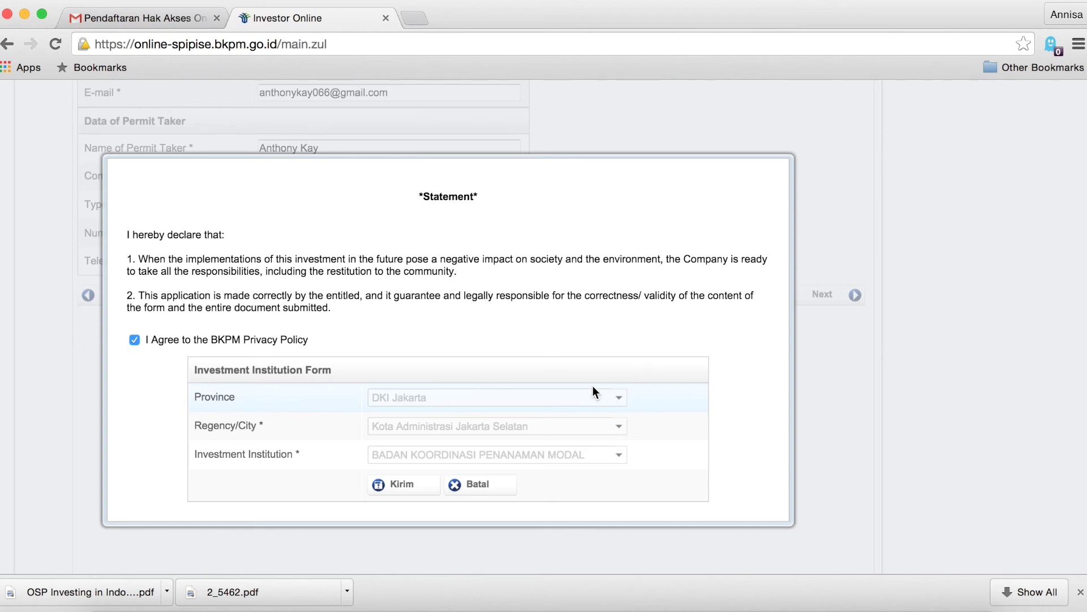
left_click(391, 485)
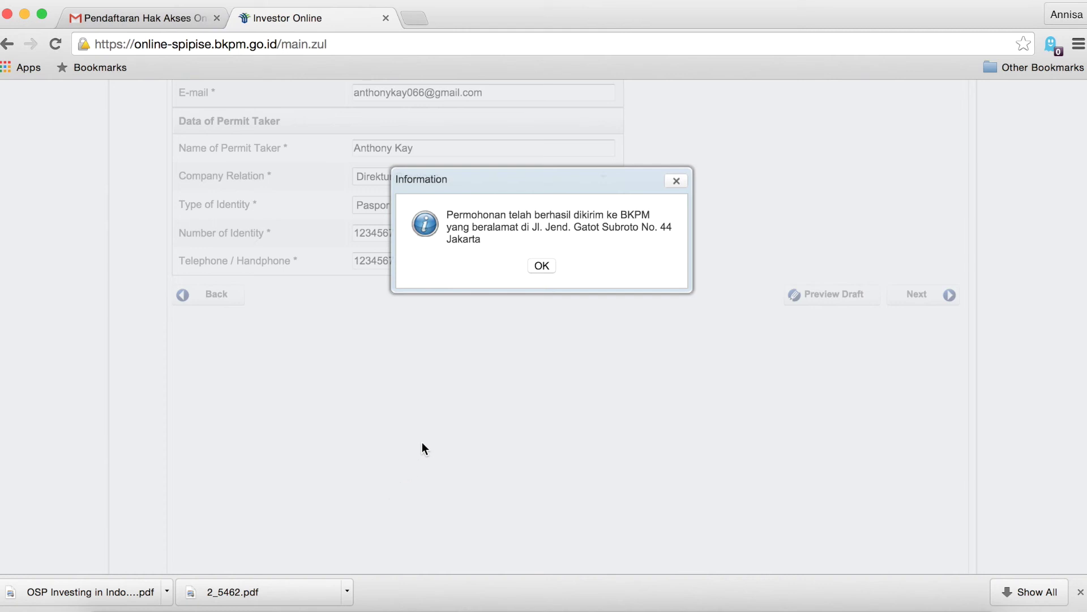
left_click(541, 265)
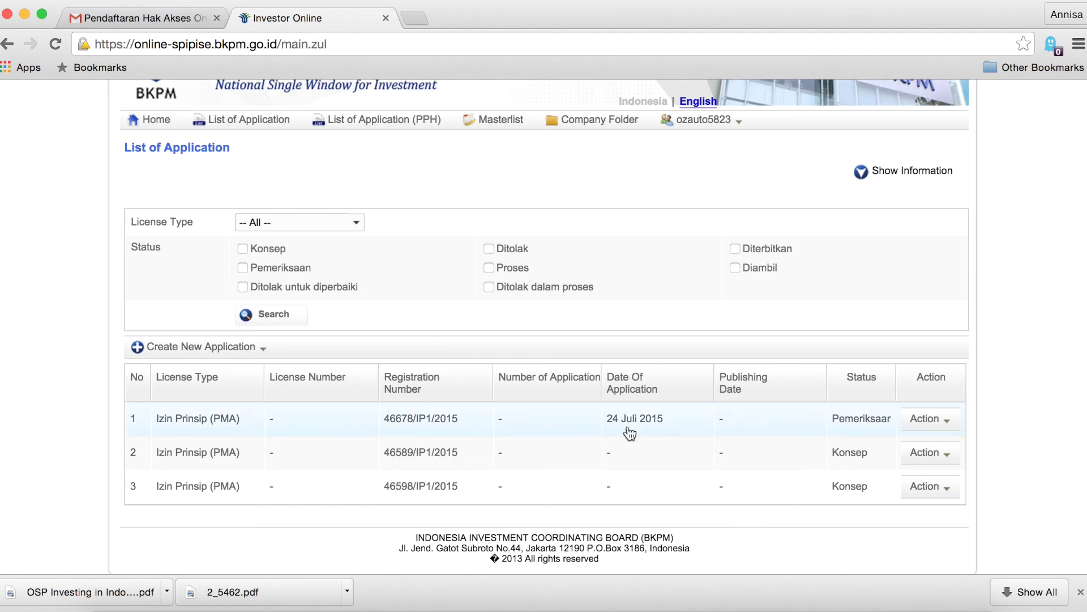
scroll(630, 433, "up", 5)
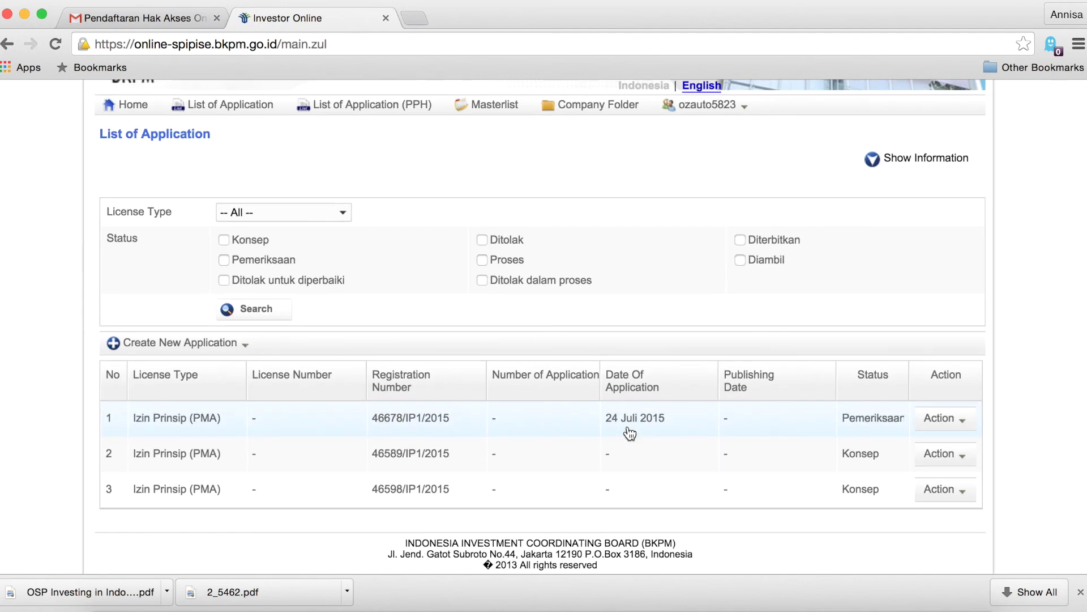
scroll(630, 434, "down", 5)
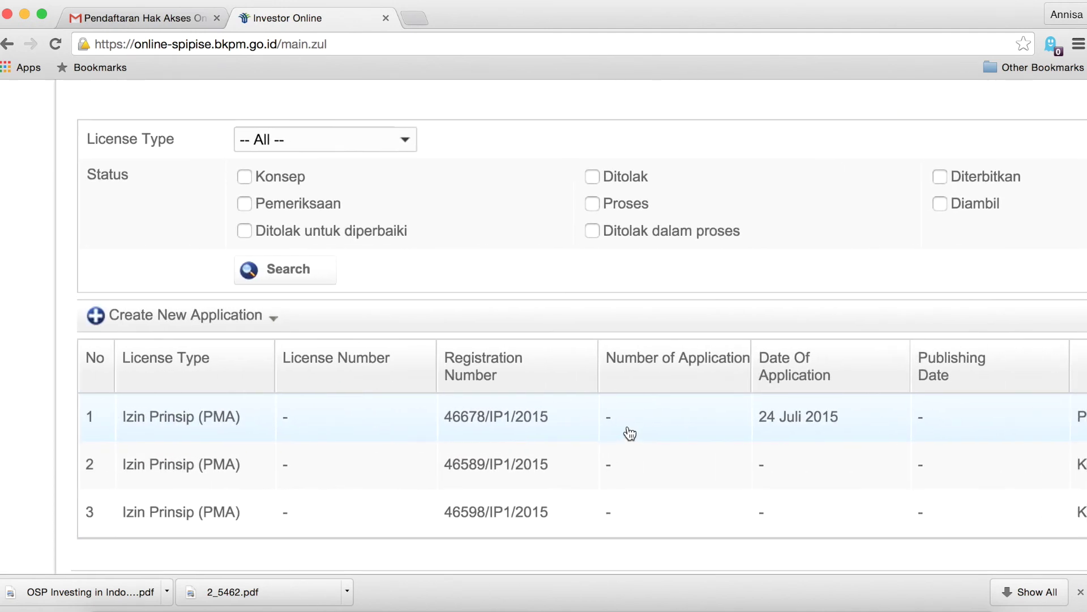
scroll(627, 426, "up", 5)
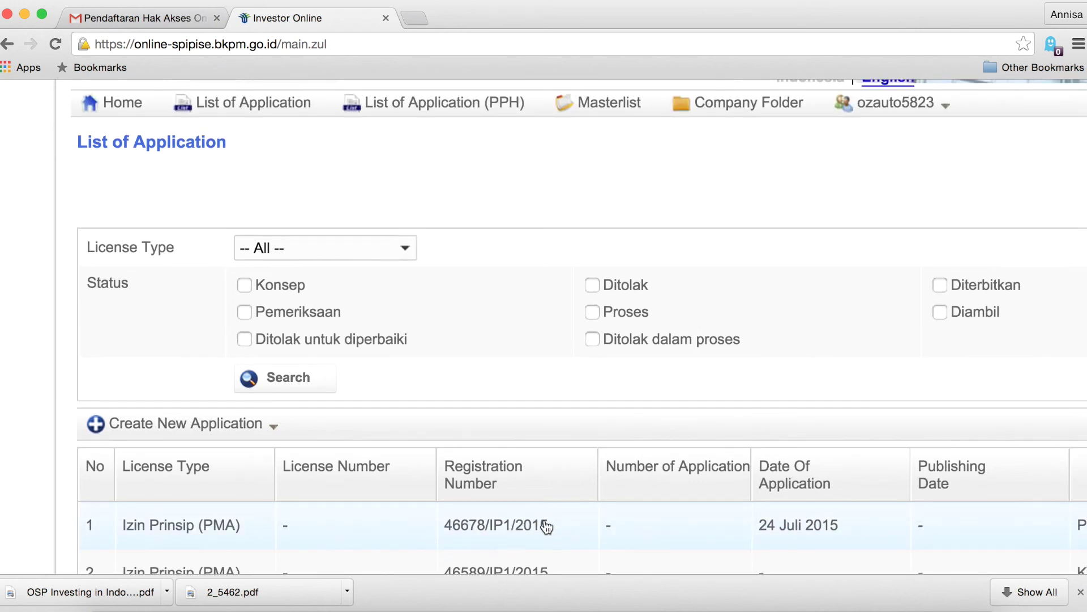
scroll(838, 532, "right", 5)
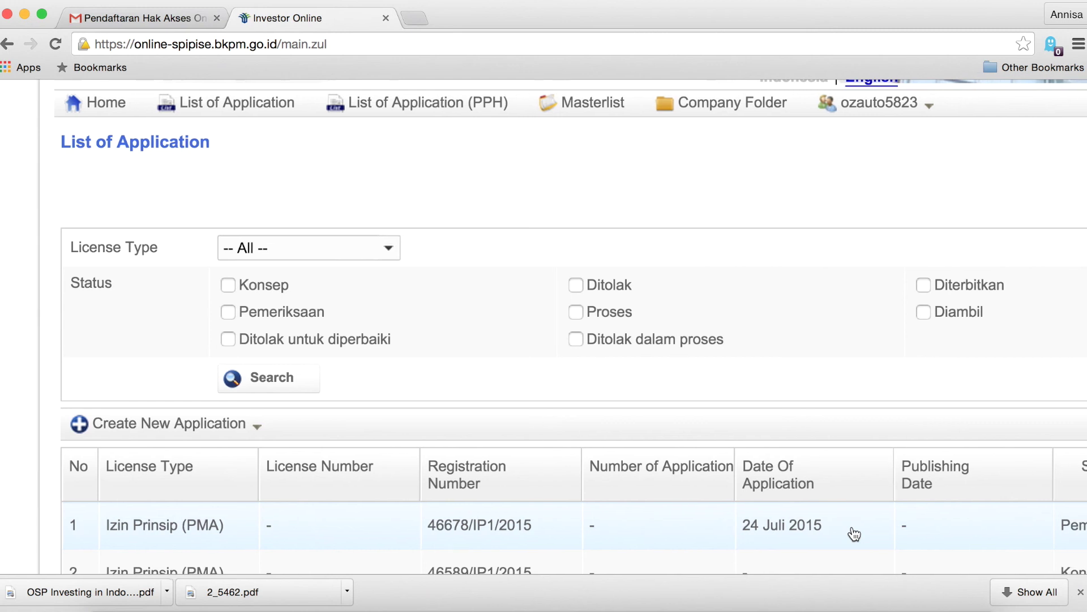
scroll(854, 533, "right", 3)
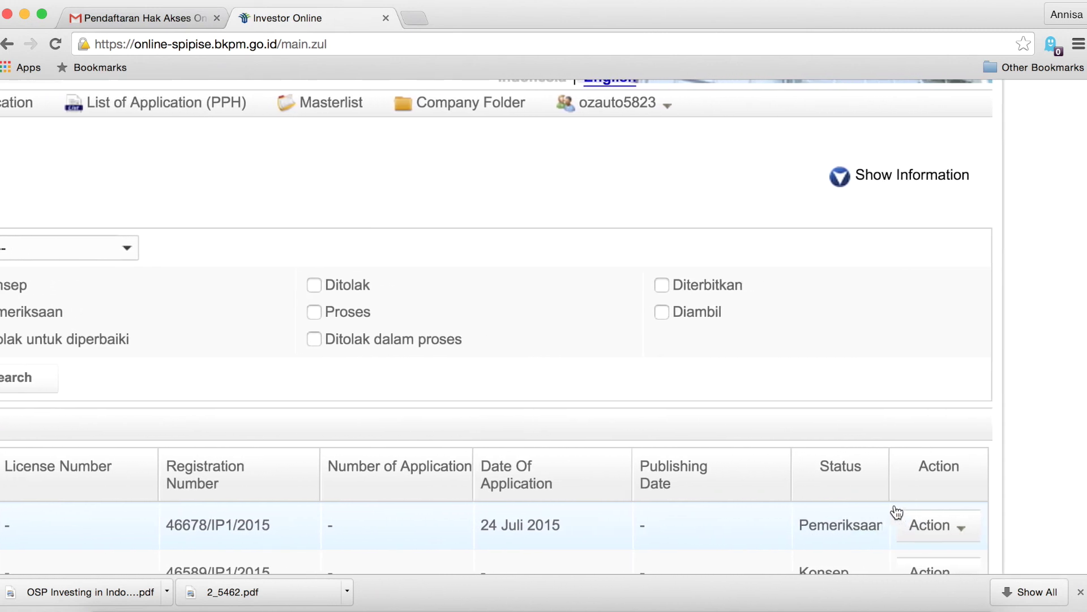
scroll(867, 507, "left", 2)
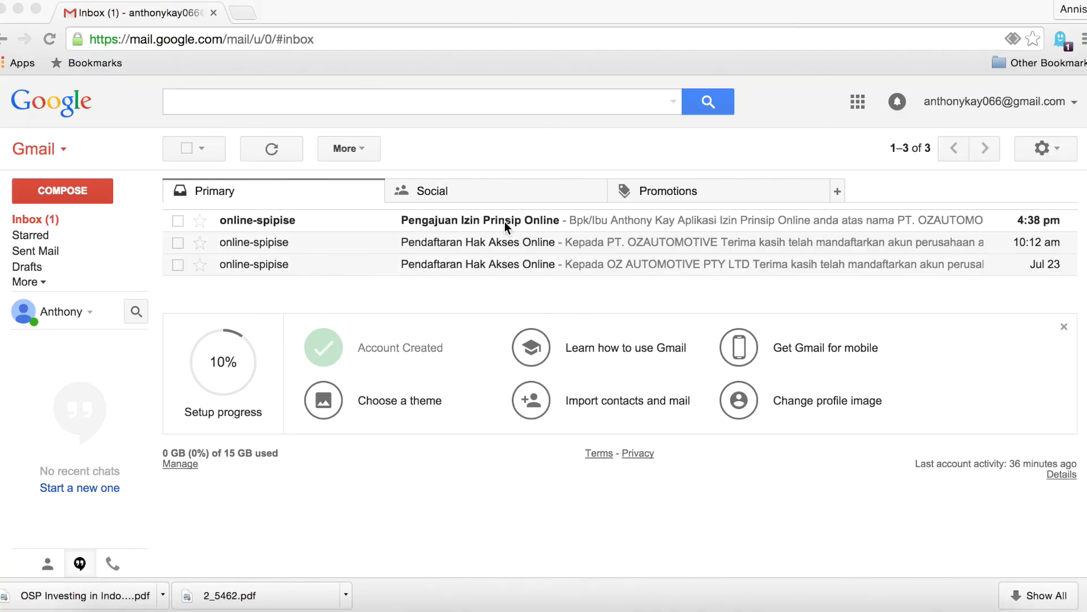
Read the Pengajuan Izin Prinsip Online confirmation and the rejection notice in Gmail.
left_click(501, 223)
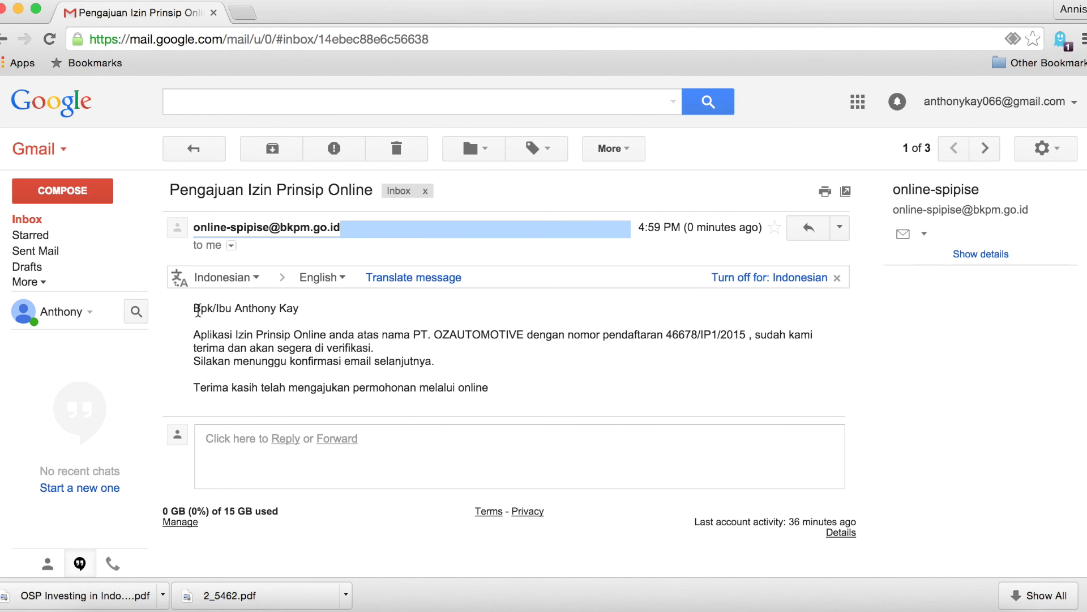
left_click_drag(667, 334, 747, 330)
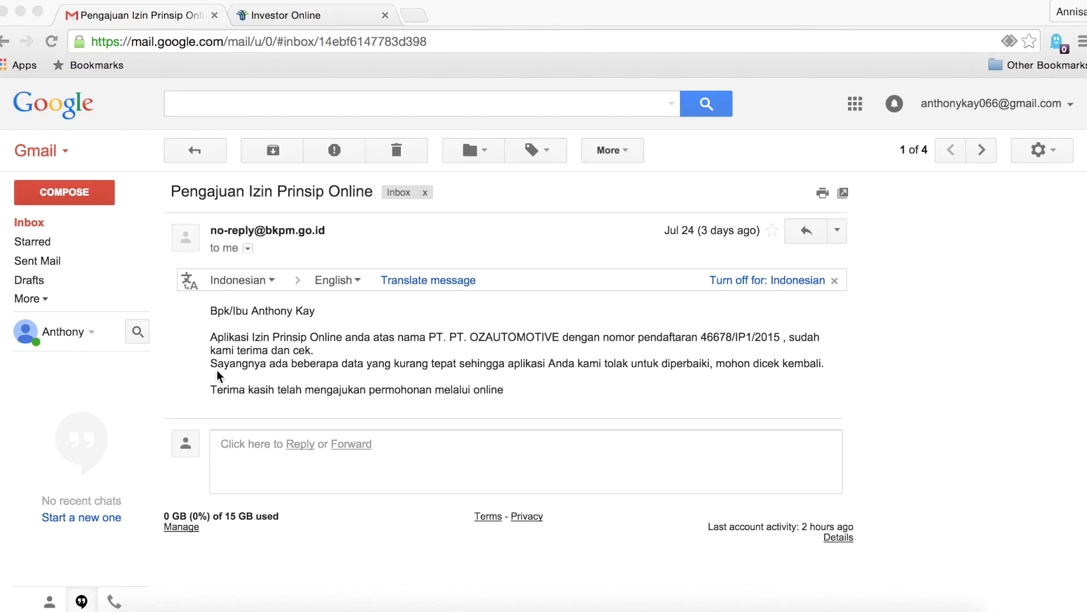
left_click(214, 368)
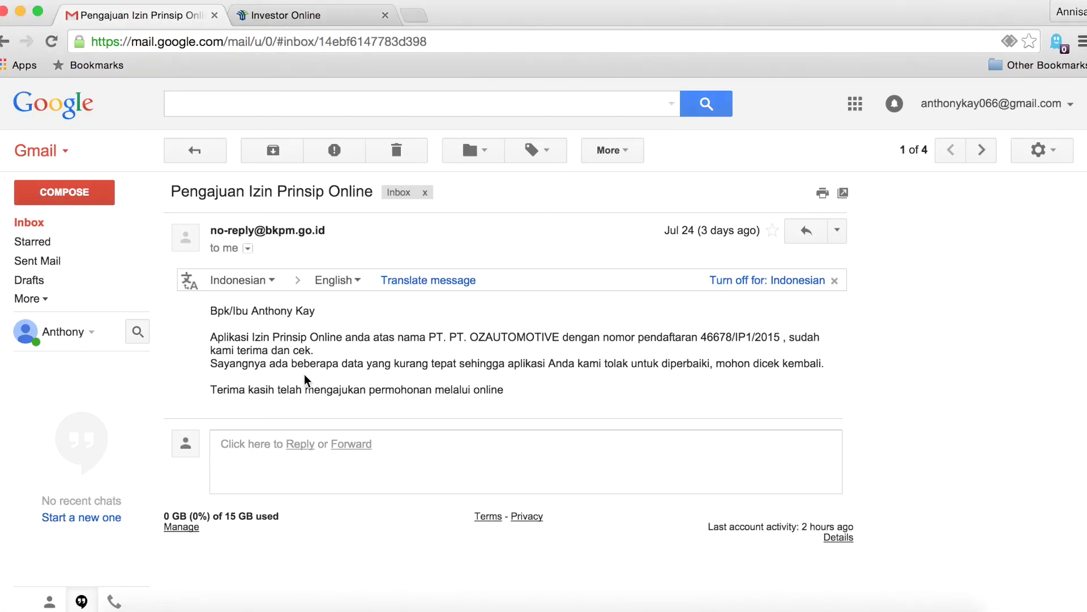
left_click_drag(212, 364, 507, 403)
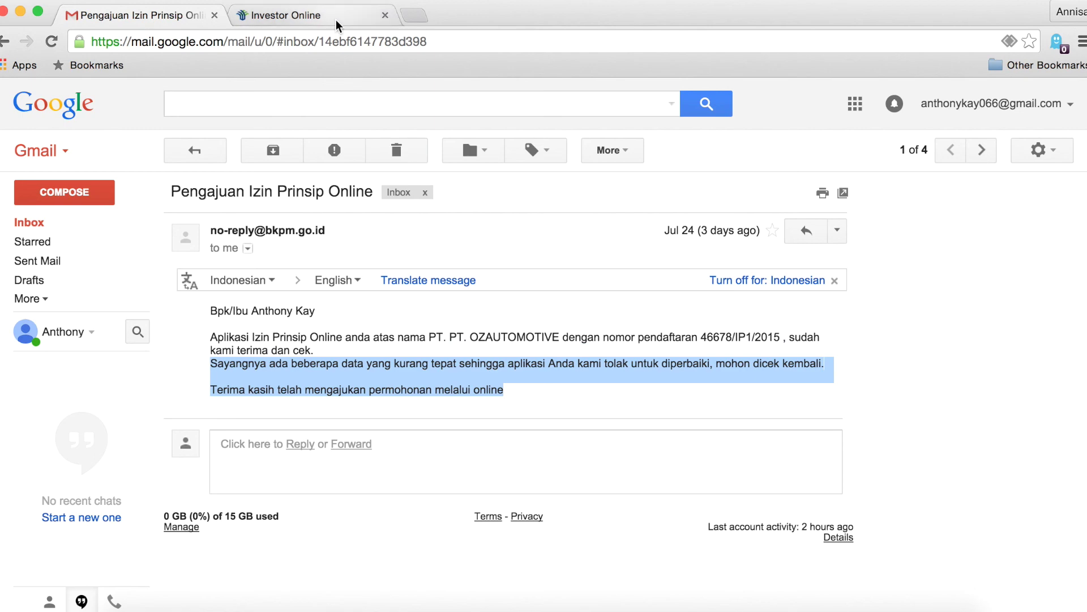
Show the BKPM List of Application with row 1's correction notes.
left_click(335, 18)
left_click(253, 180)
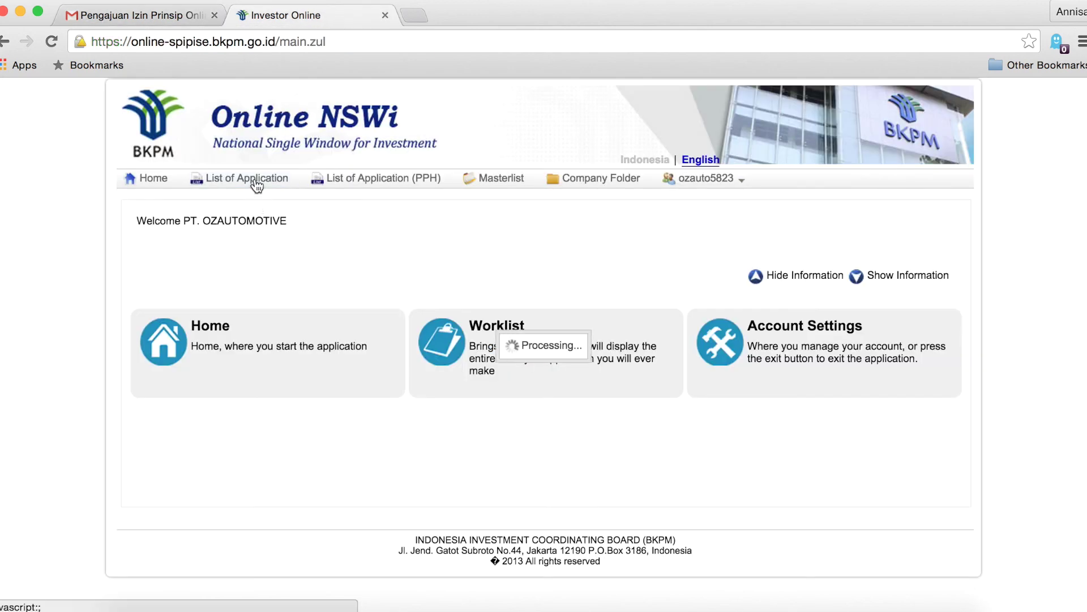
scroll(278, 279, "down", 2)
scroll(278, 280, "up", 1)
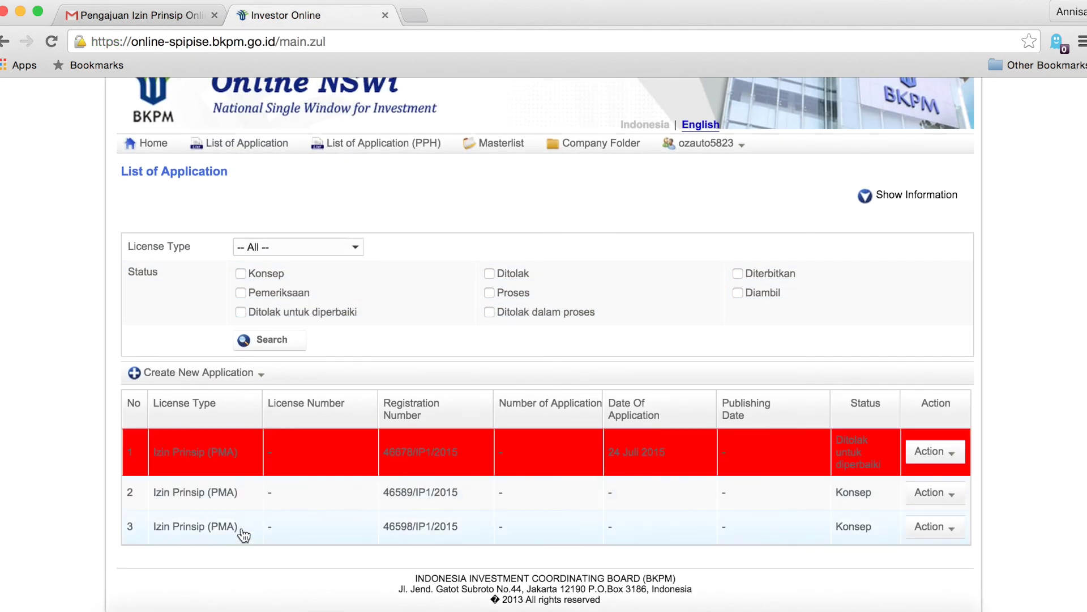
mouse_move(191, 451)
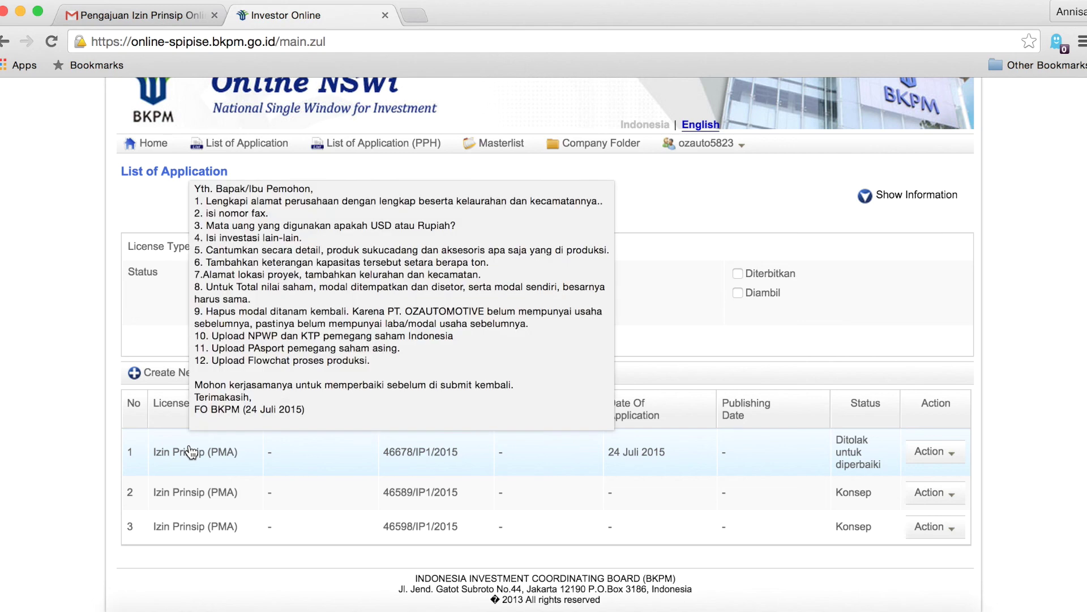